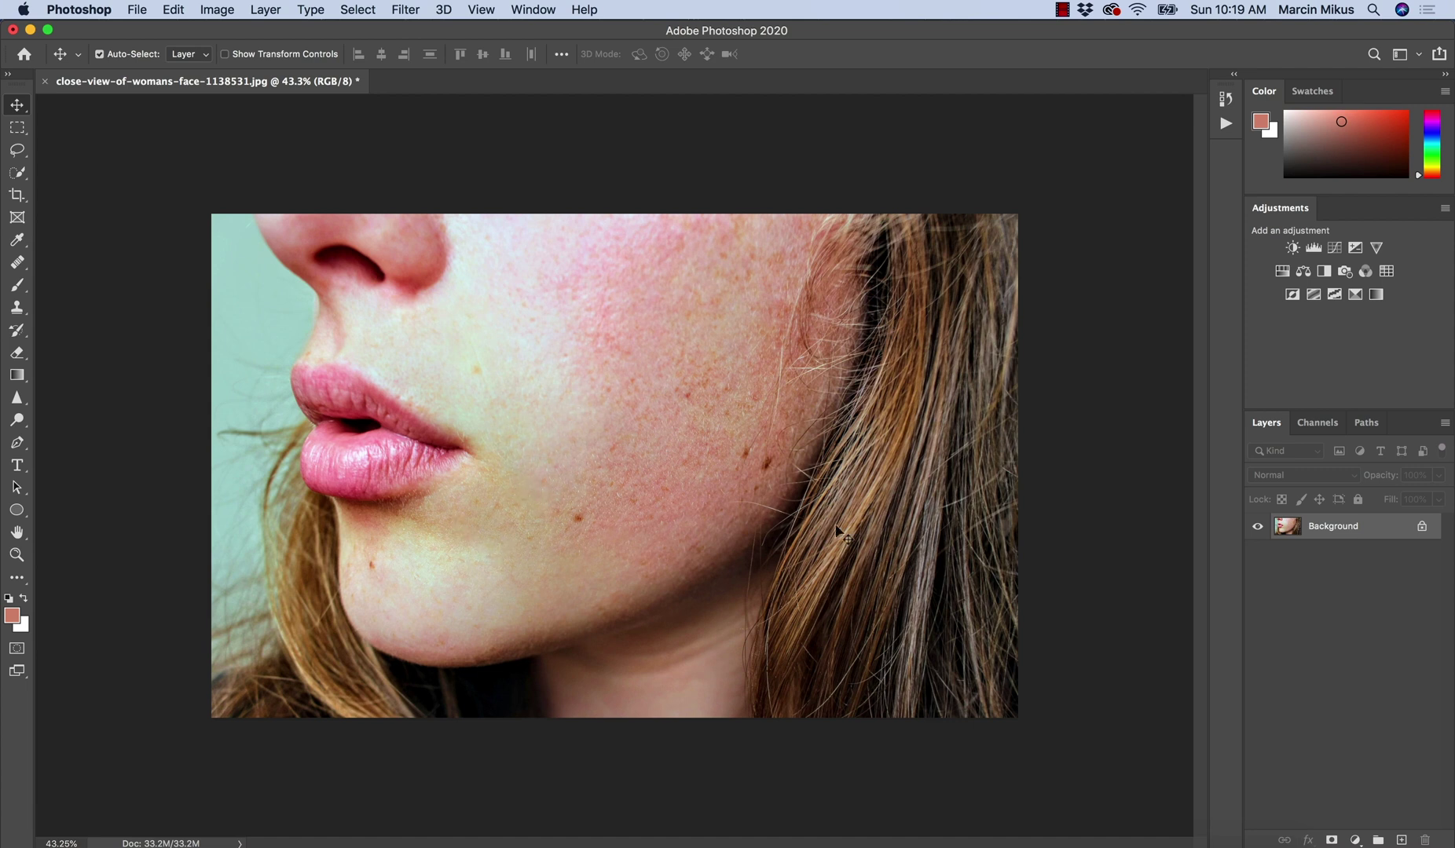
- Add a new layer named 'skin Tone' and ready the Brush tool at 500 pixels
{"action": "left_click", "coordinate": [1402, 840]}
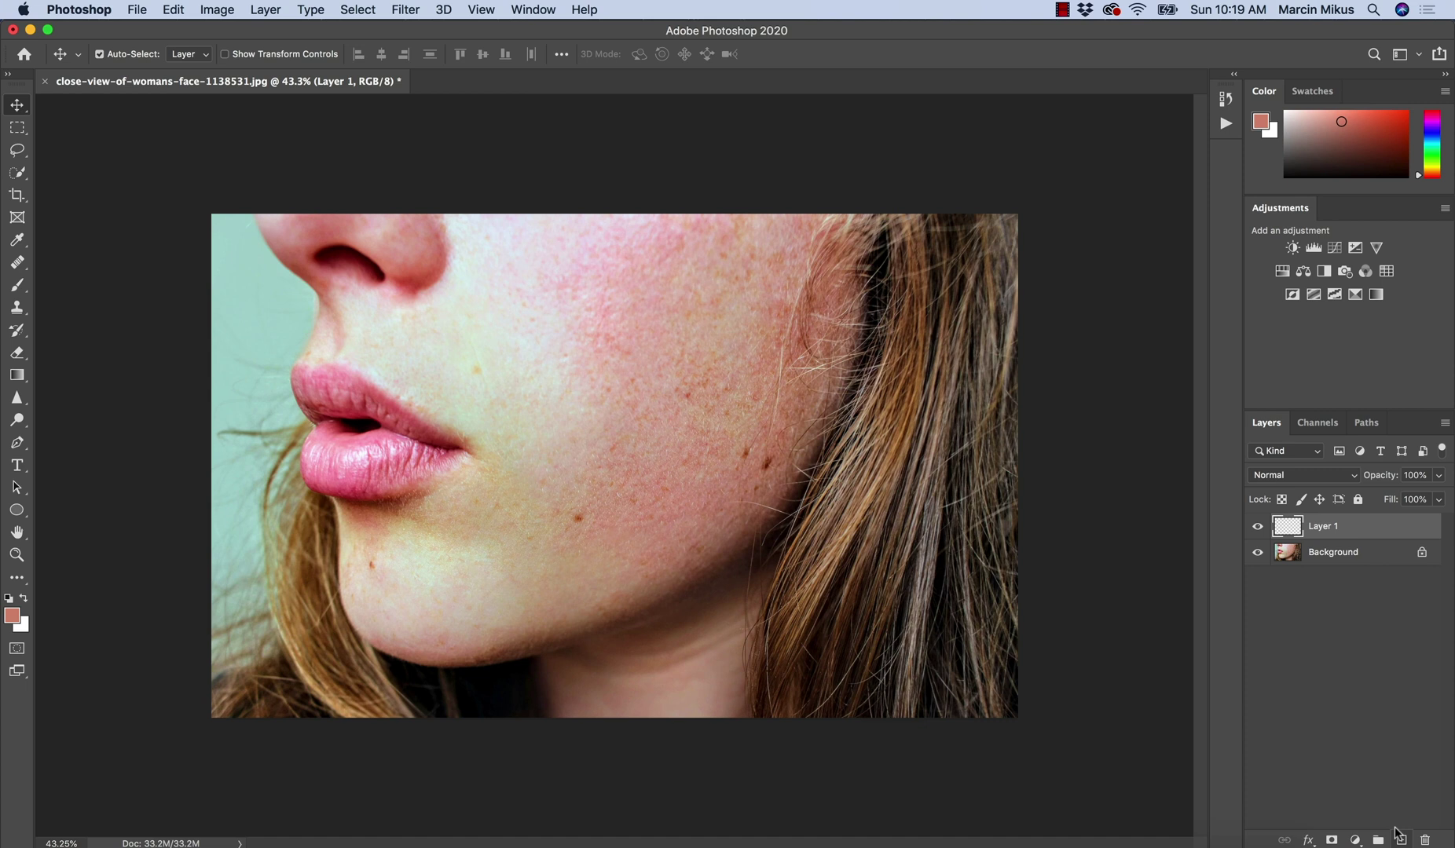
{"action": "double_click", "coordinate": [1320, 526]}
{"action": "type", "text": "skin Tone"}
{"action": "key", "text": "Return"}
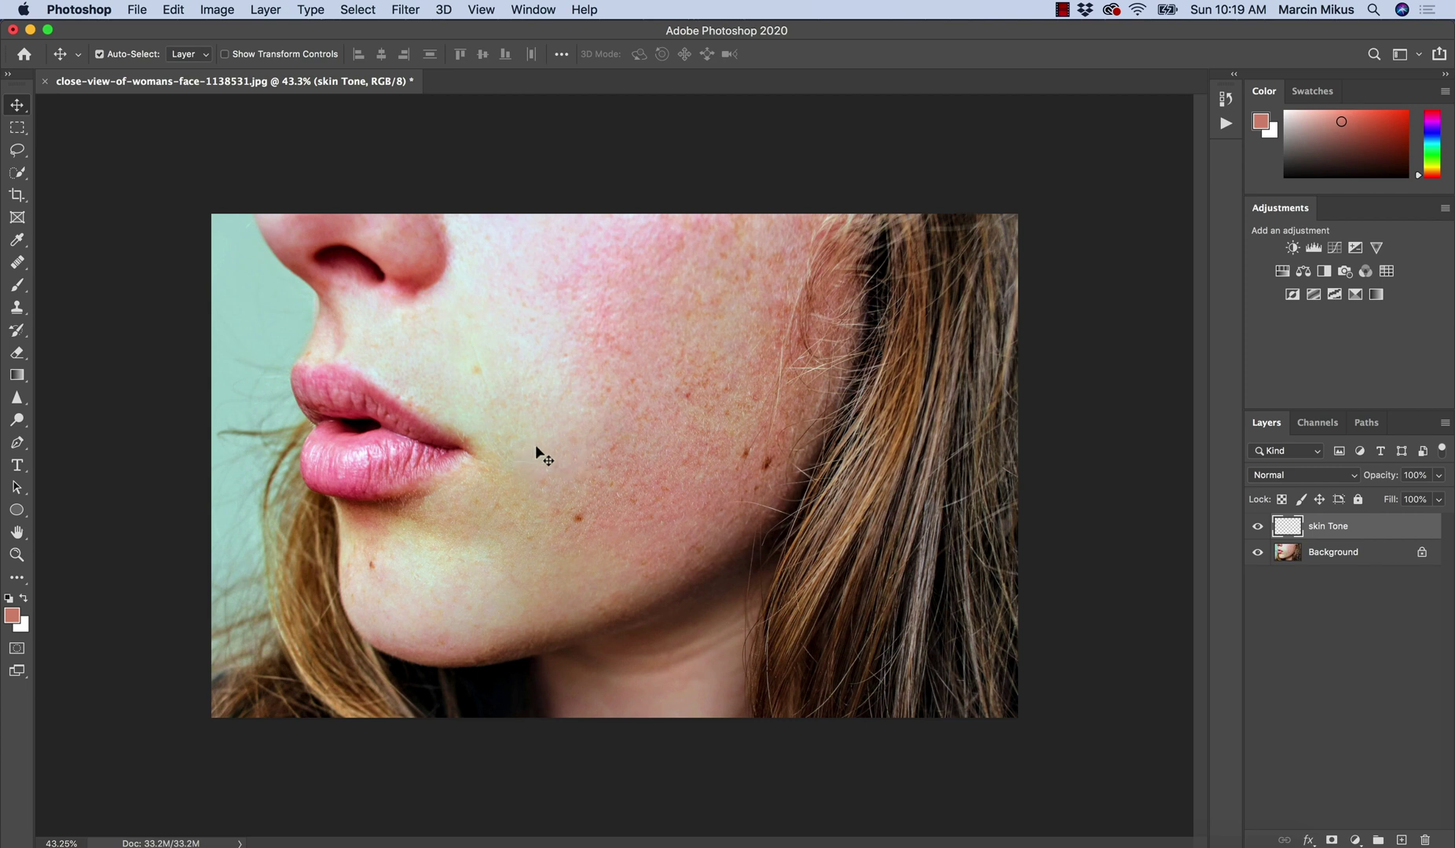
{"action": "key", "text": "b"}
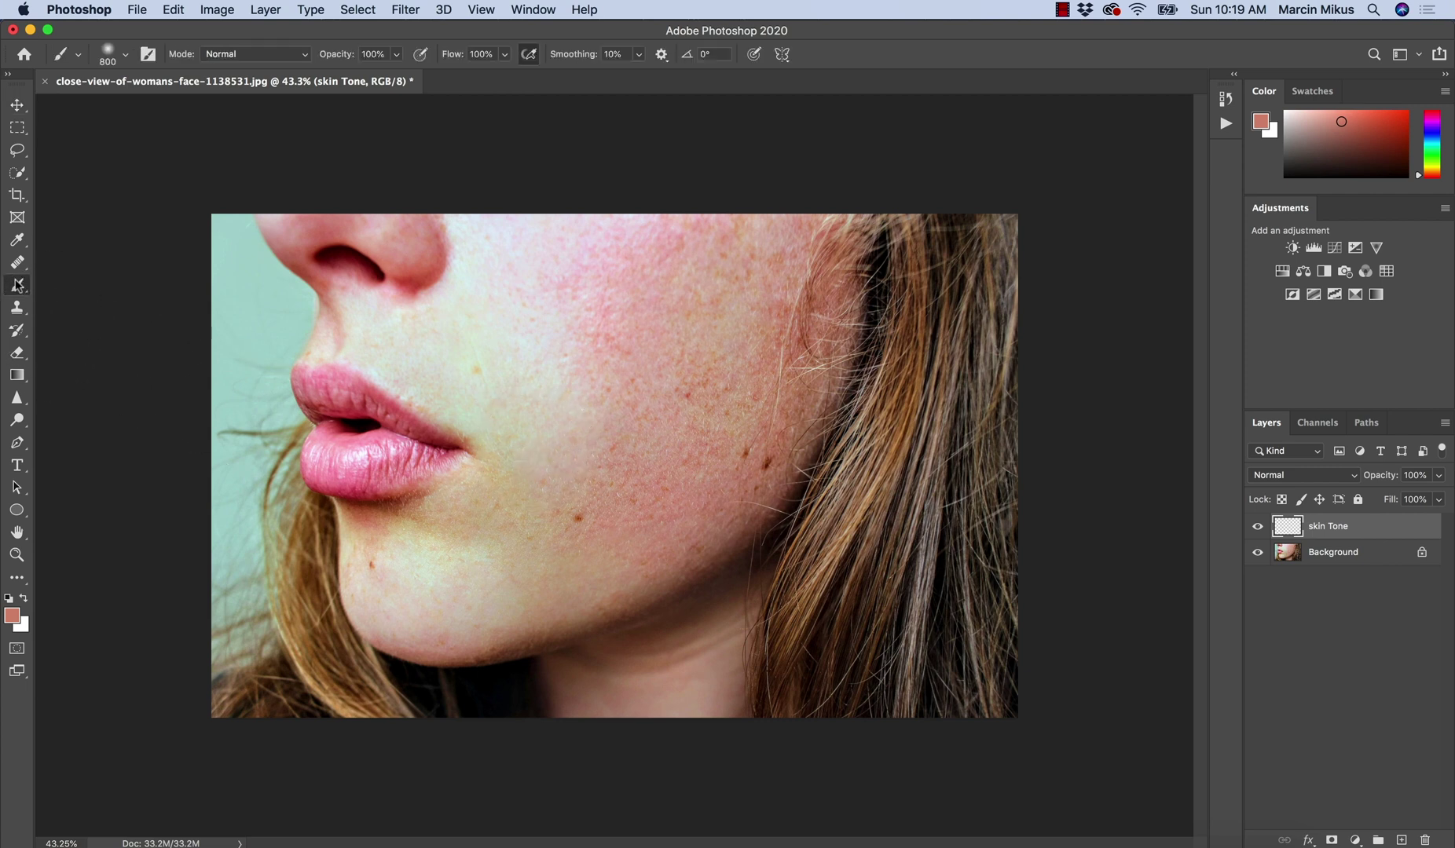
{"action": "key", "text": "bracketleft"}
{"action": "key", "text": "bracketleft"}
{"action": "key", "text": "bracketleft"}
- Sample the cheek's skin colour as foreground and compare cheek spots in the Color Picker
{"action": "left_click", "coordinate": [657, 299], "text": "alt"}
{"action": "left_click", "coordinate": [11, 615]}
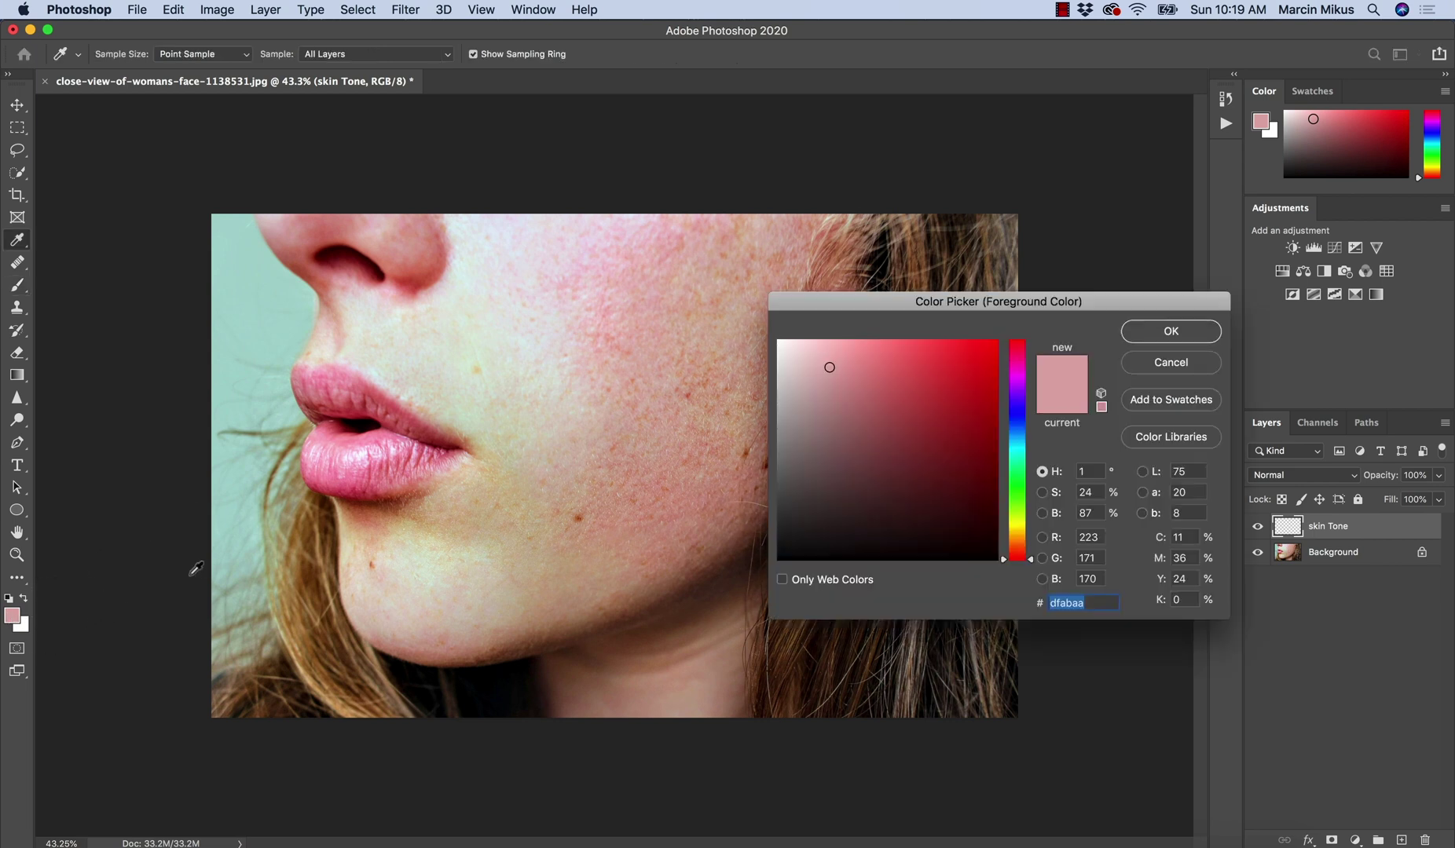
{"action": "left_click", "coordinate": [662, 289]}
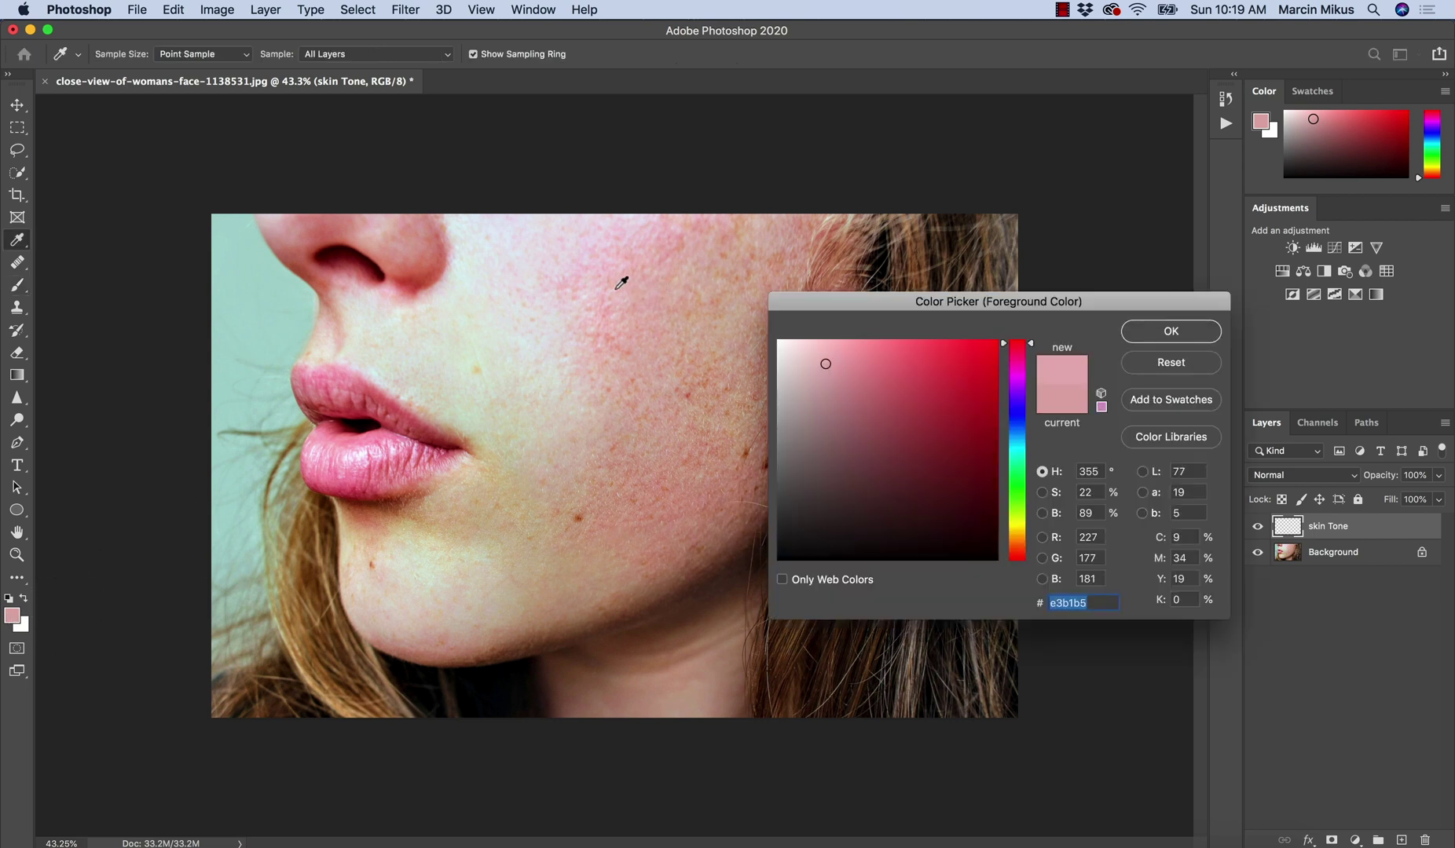
{"action": "left_click", "coordinate": [560, 285]}
{"action": "left_click", "coordinate": [584, 274]}
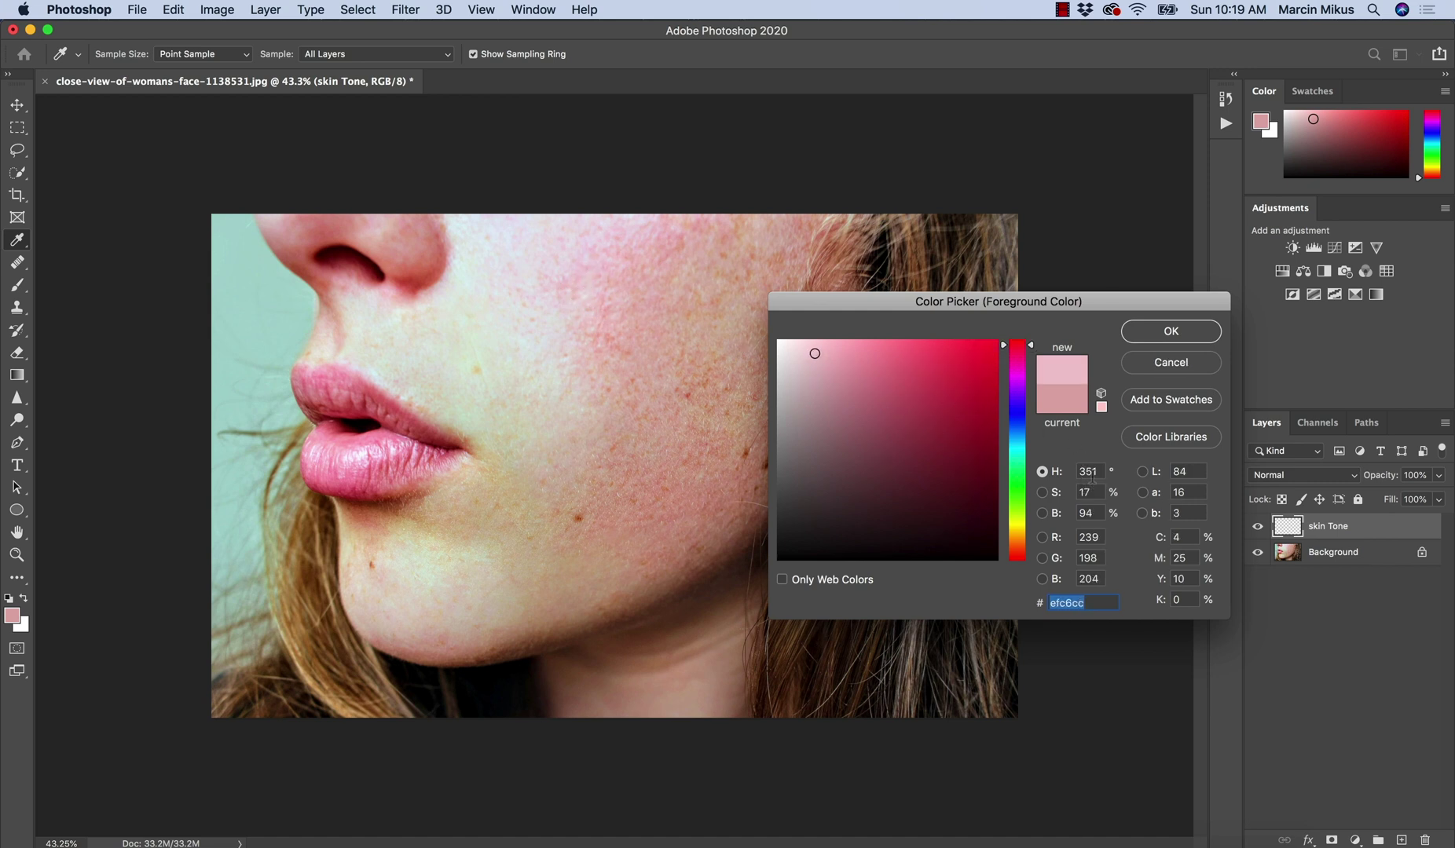
{"action": "key", "text": "alt"}
{"action": "left_click_drag", "start_coordinate": [603, 313], "coordinate": [591, 313]}
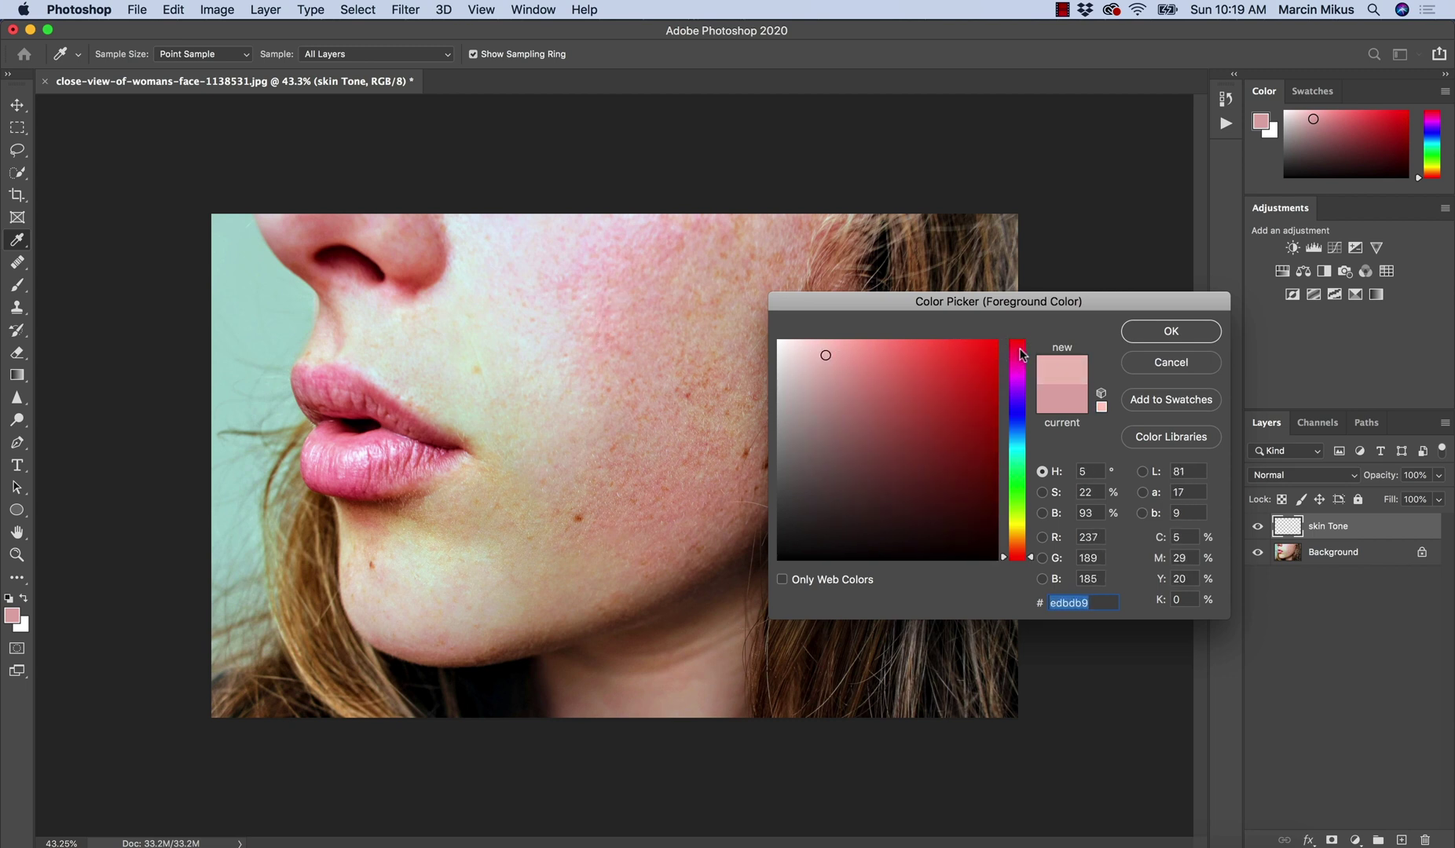
- Move the picker off the face and compare redder and orange-toned cheek patches
{"action": "left_click_drag", "start_coordinate": [907, 308], "coordinate": [1000, 299]}
{"action": "left_click_drag", "start_coordinate": [711, 333], "coordinate": [694, 337]}
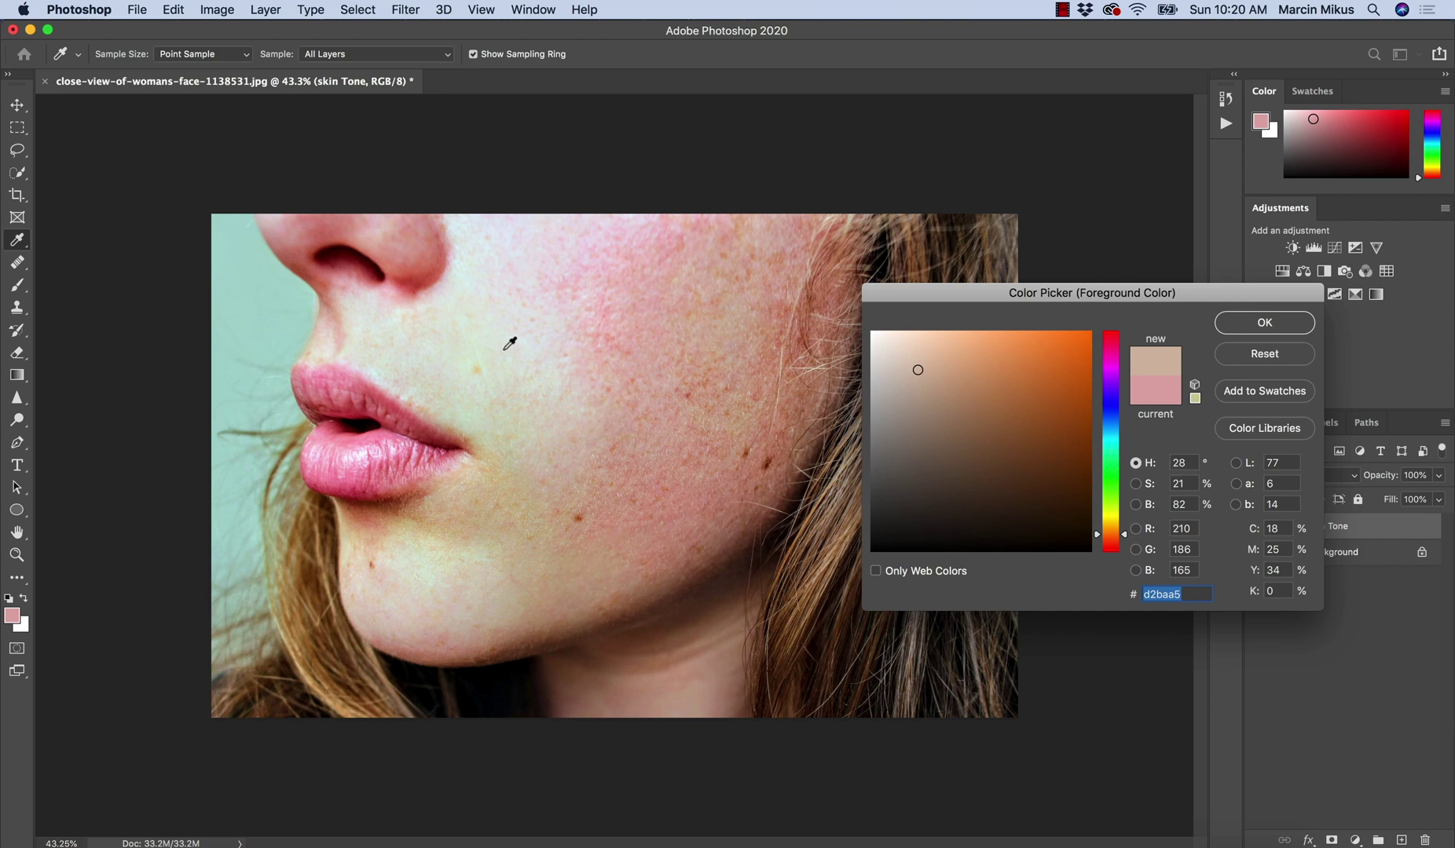
{"action": "left_click_drag", "start_coordinate": [510, 341], "coordinate": [607, 341]}
{"action": "key", "text": "alt"}
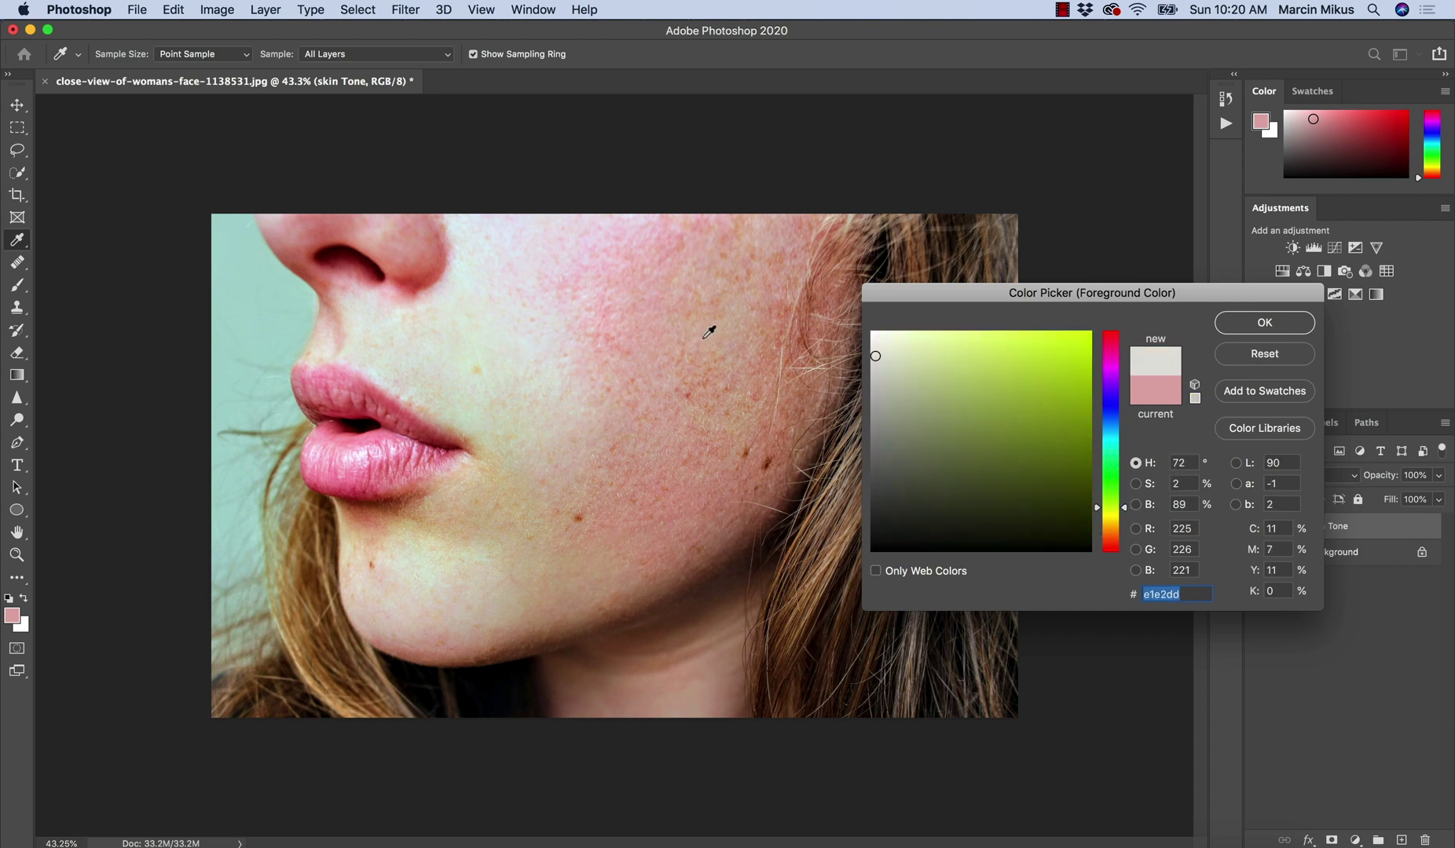
{"action": "left_click", "coordinate": [708, 332]}
{"action": "left_click", "coordinate": [727, 327]}
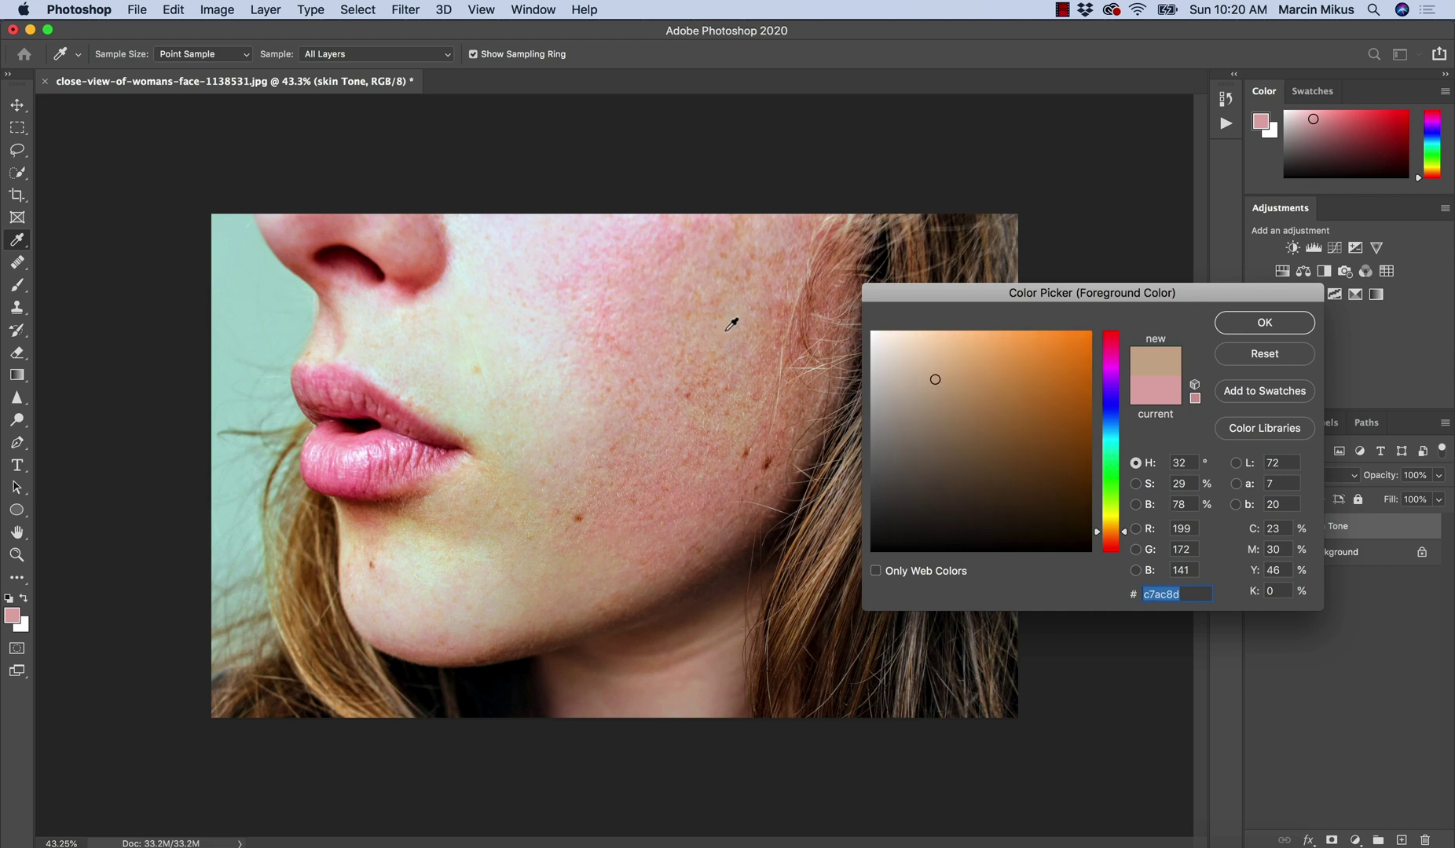
{"action": "left_click", "coordinate": [710, 338]}
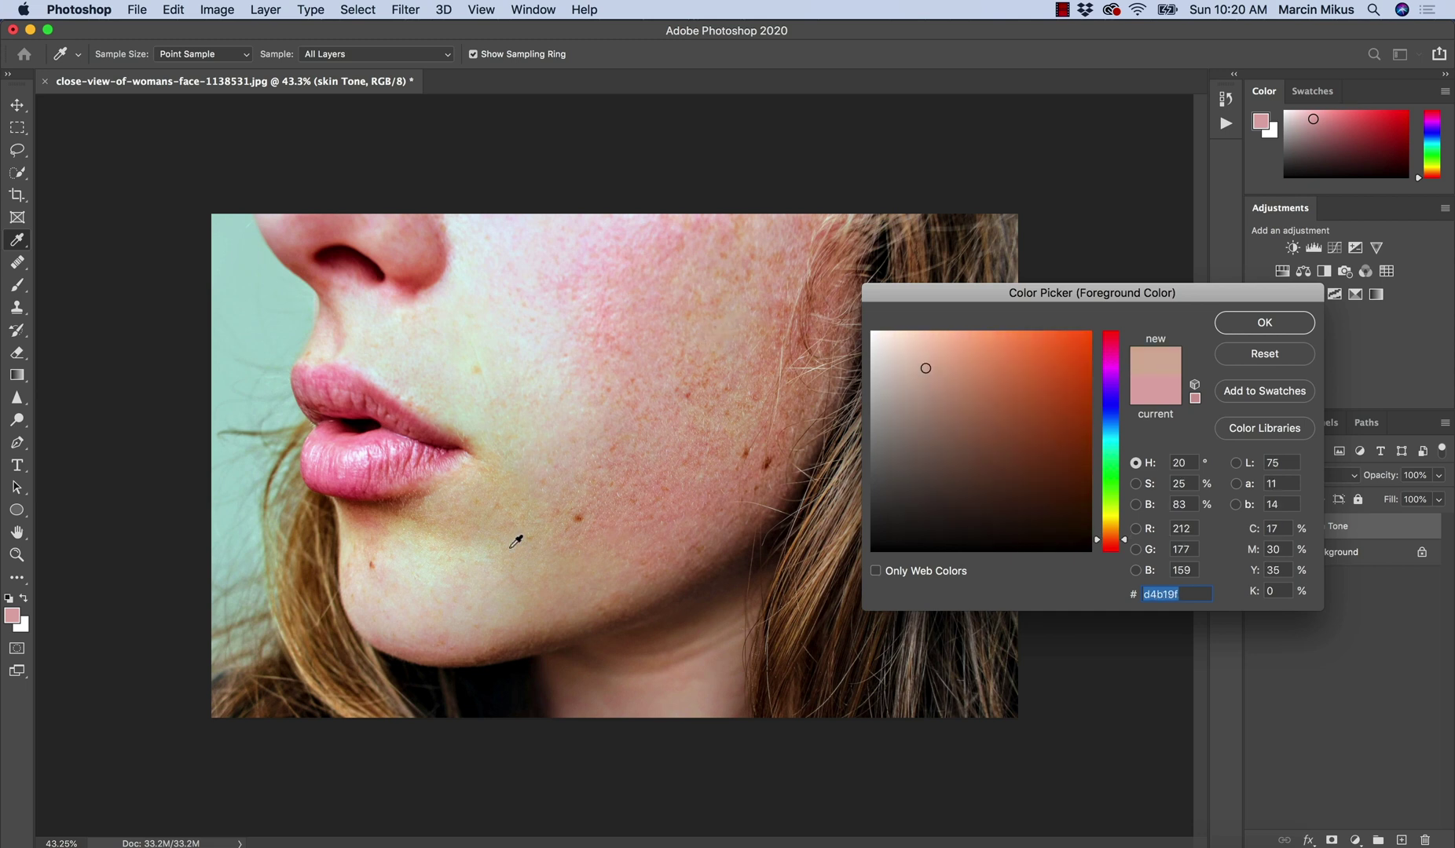
- Compare chin, pale and pinker cheek samples, then cancel the Color Picker
{"action": "left_click", "coordinate": [475, 583]}
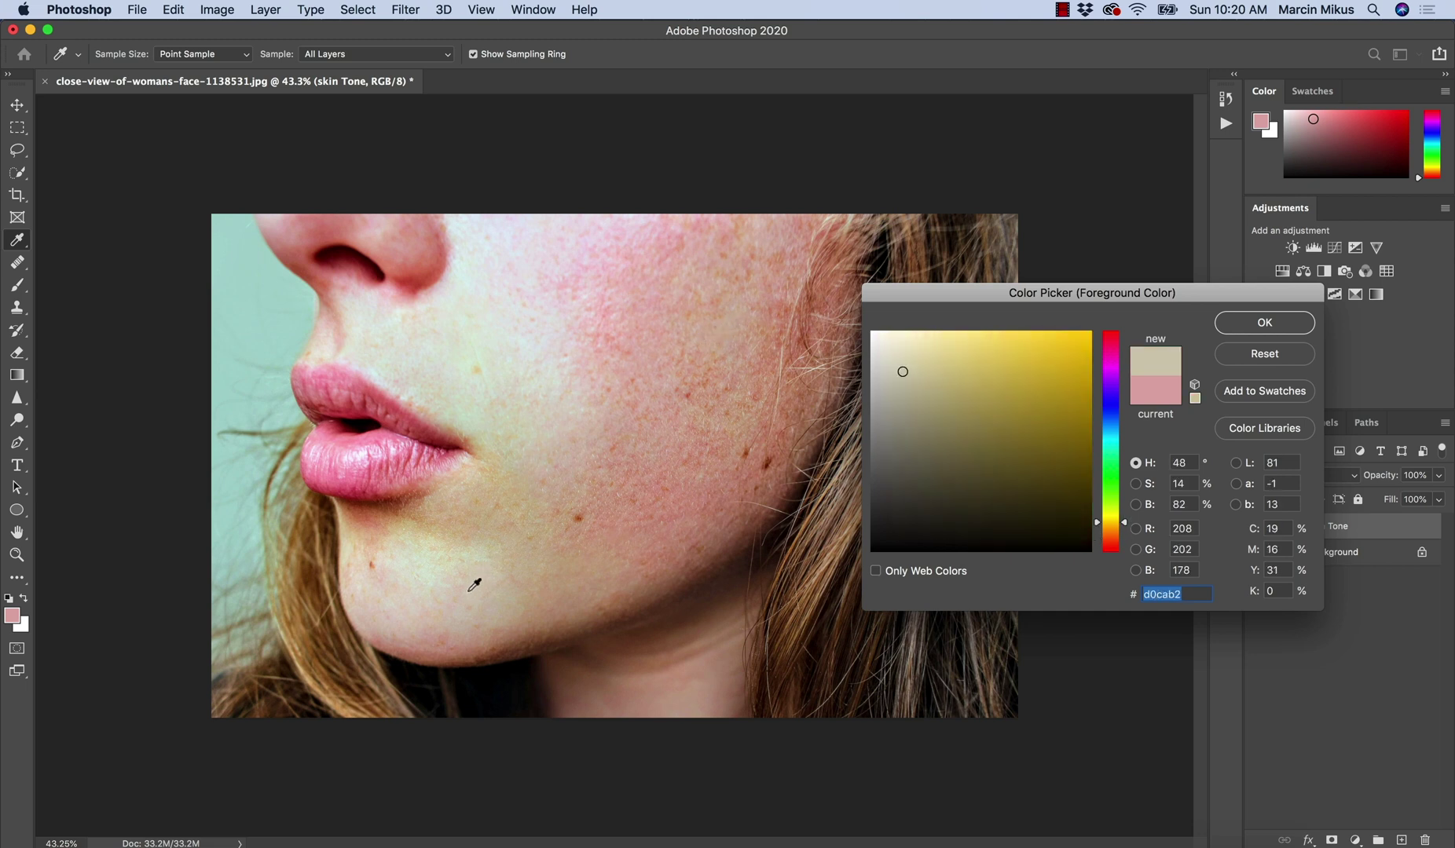
{"action": "left_click", "coordinate": [524, 377]}
{"action": "left_click", "coordinate": [493, 323]}
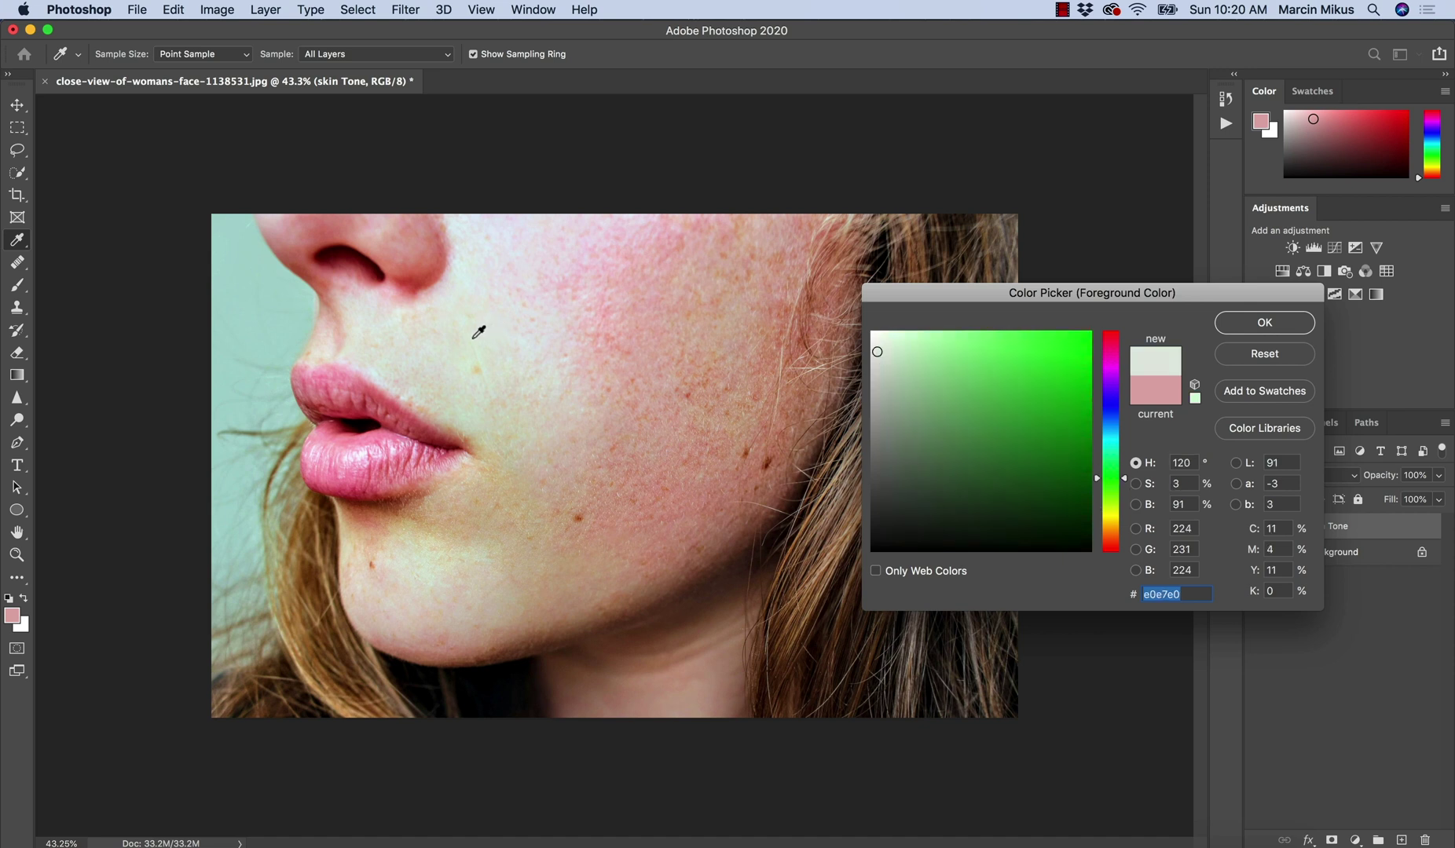
{"action": "left_click", "coordinate": [443, 336]}
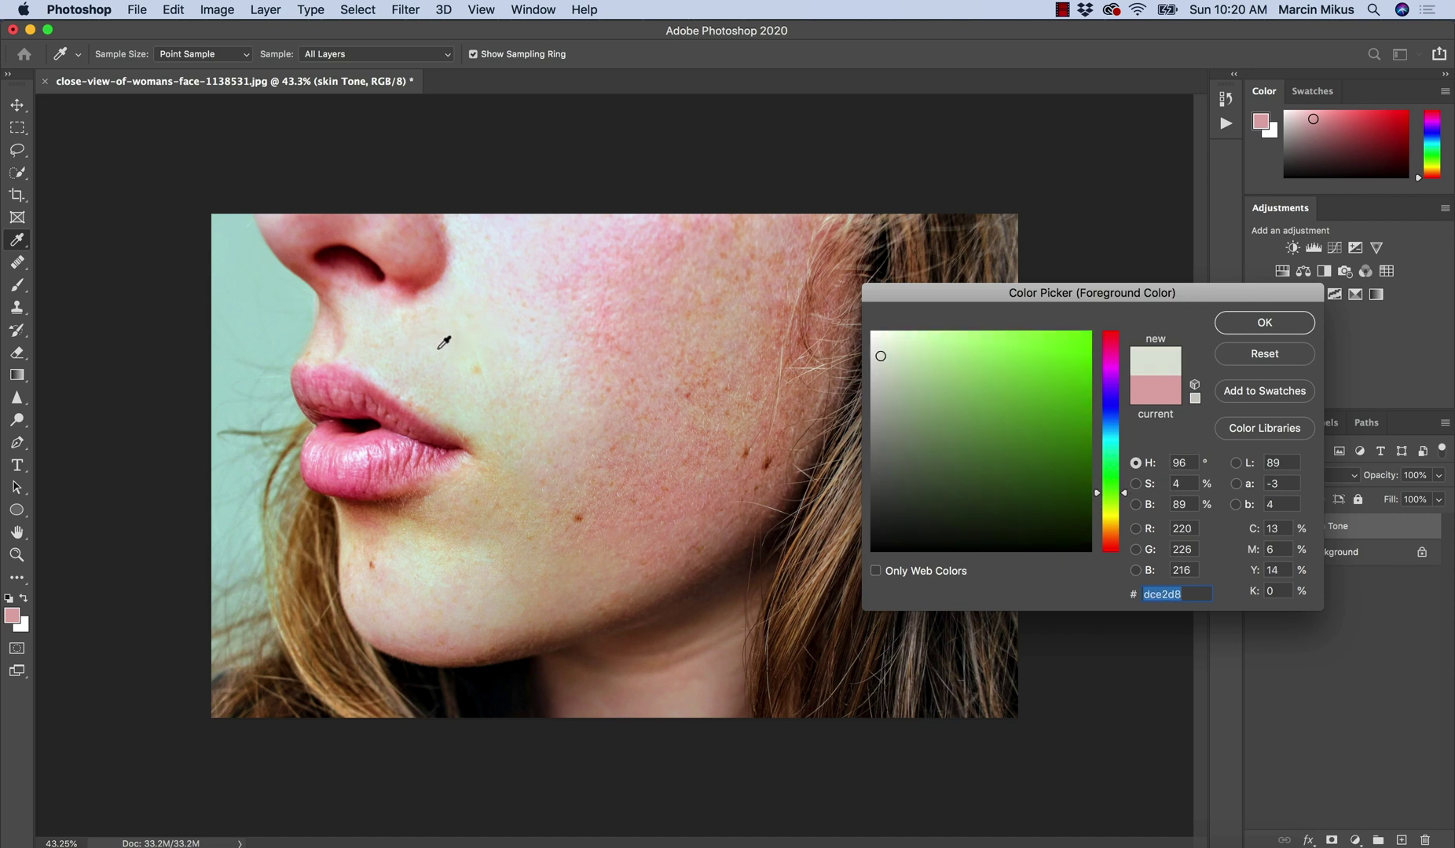
{"action": "left_click", "coordinate": [527, 414]}
{"action": "left_click", "coordinate": [476, 510]}
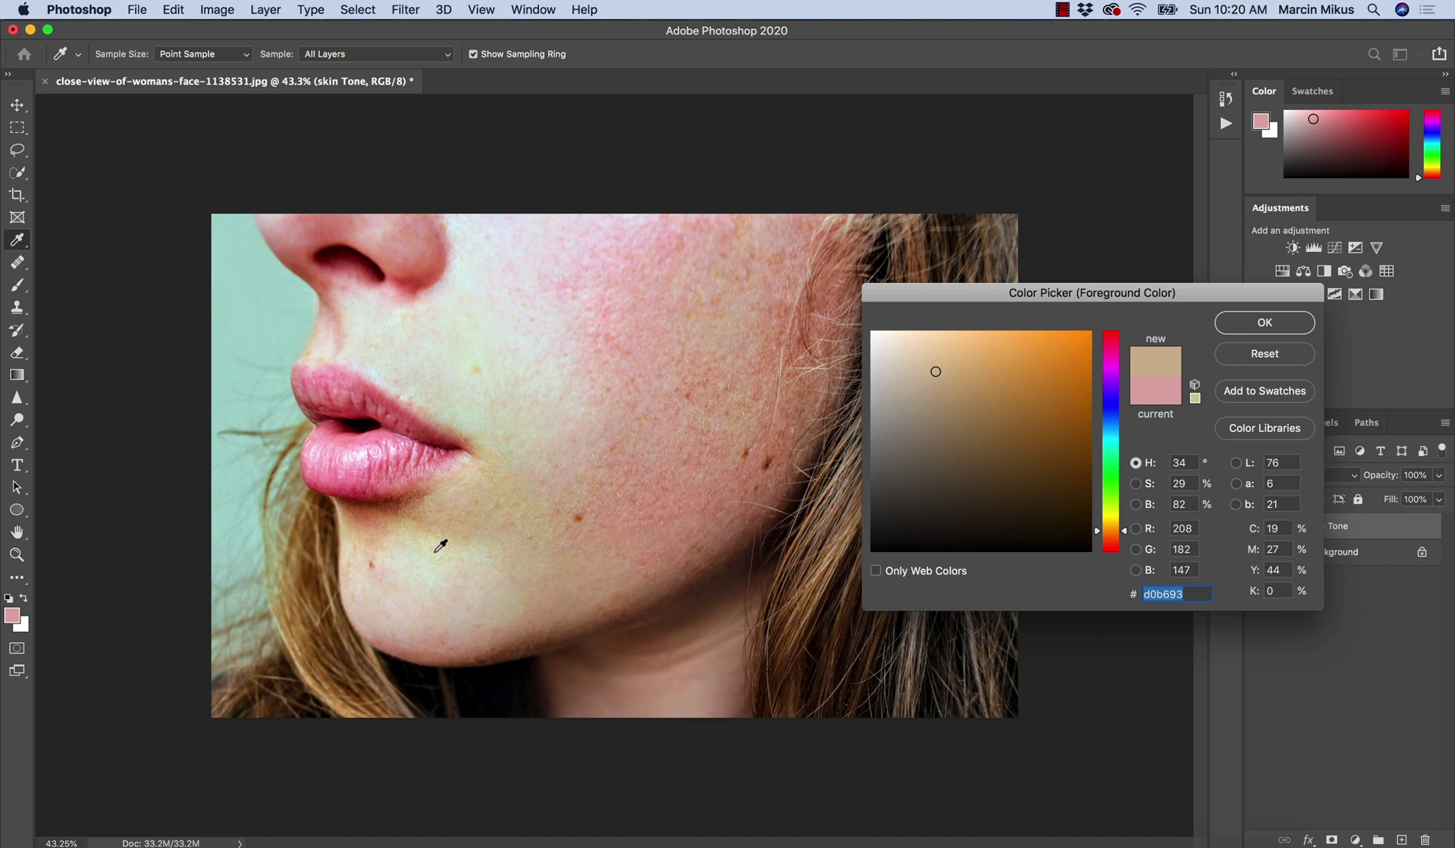
{"action": "left_click", "coordinate": [677, 338]}
{"action": "left_click", "coordinate": [674, 298]}
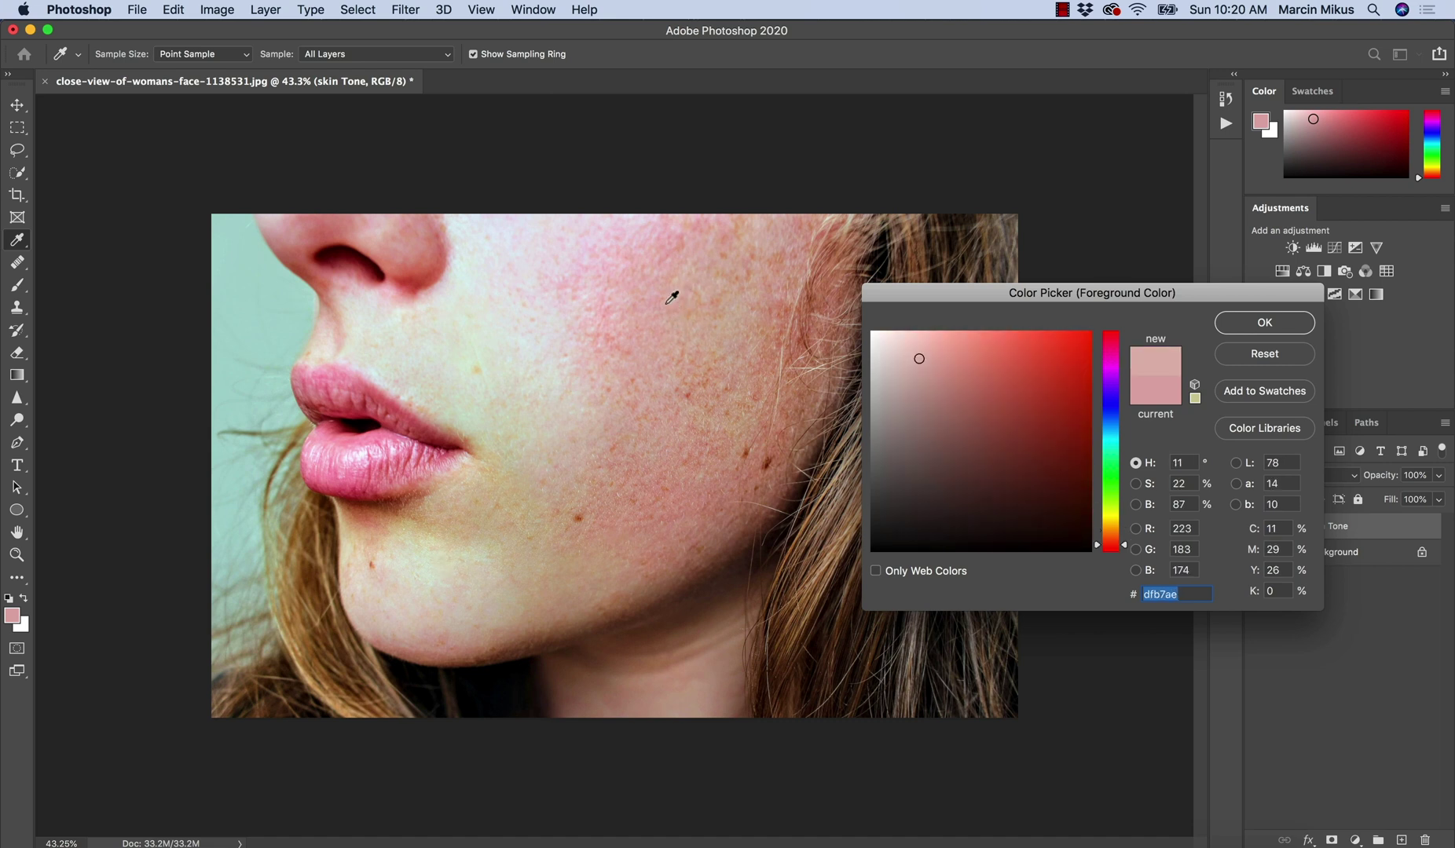
{"action": "left_click", "coordinate": [635, 311]}
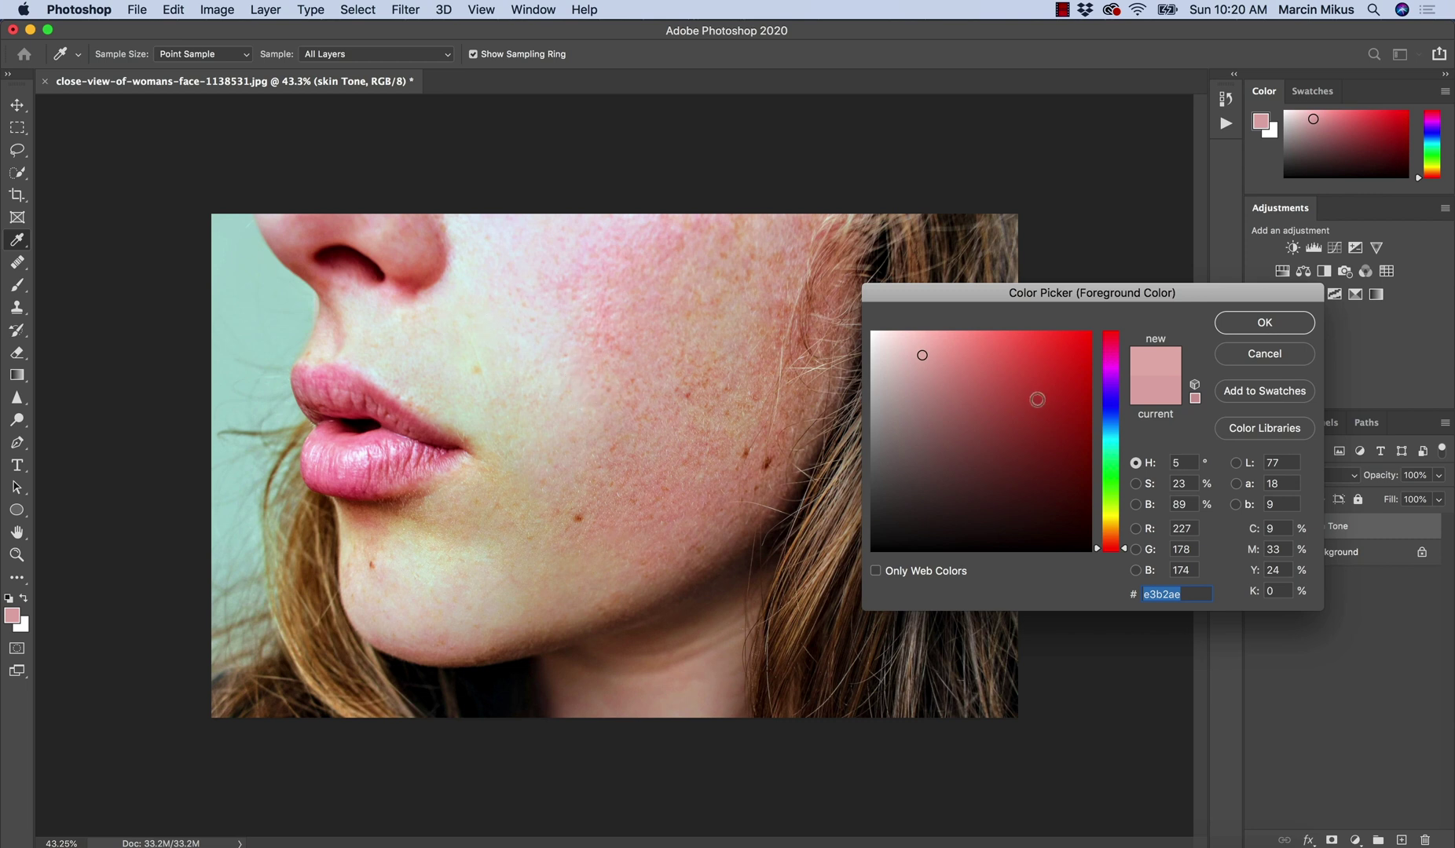
{"action": "left_click", "coordinate": [1236, 356]}
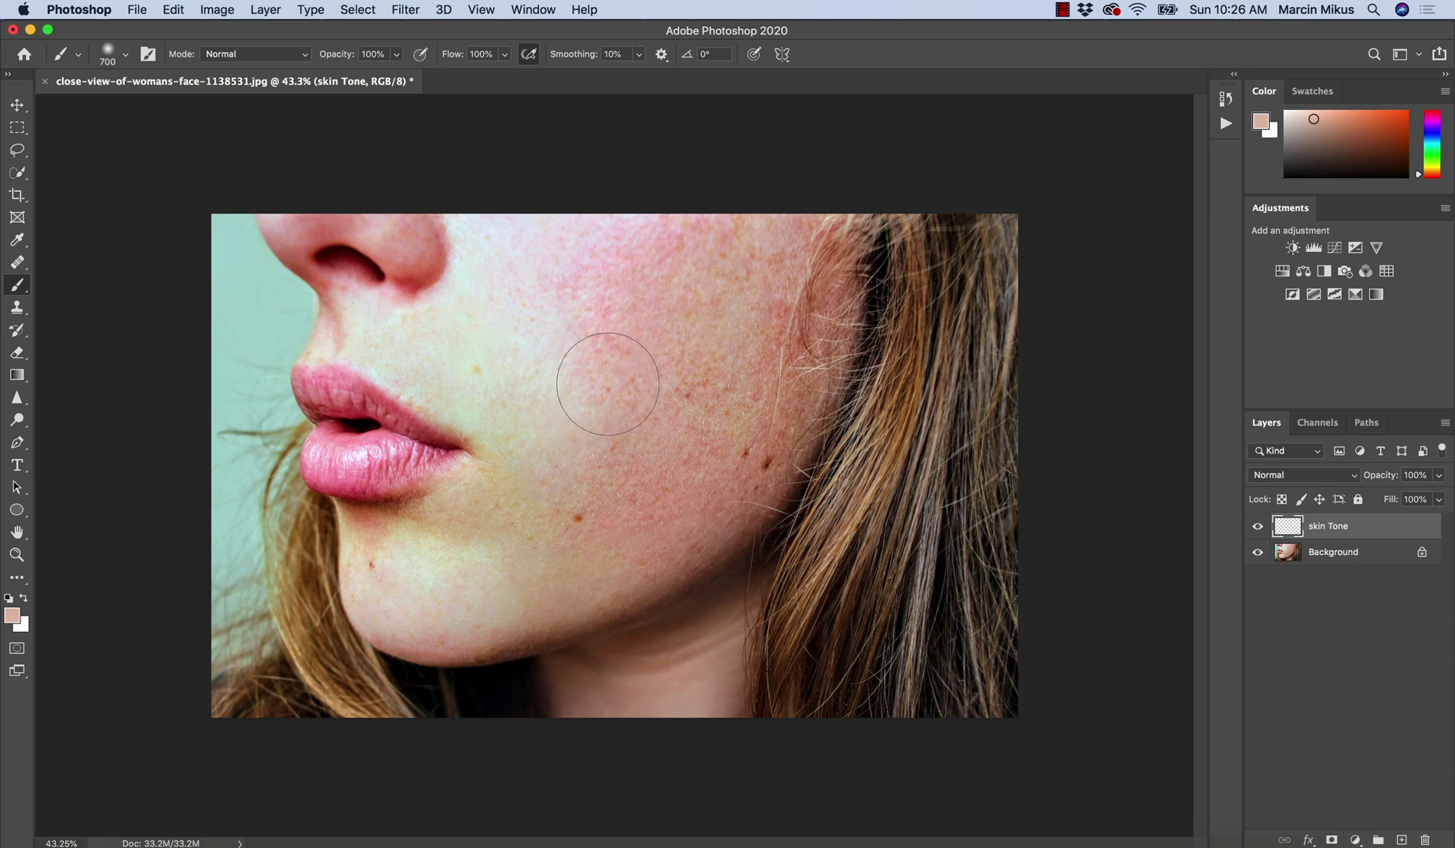
- Add a Solid Color fill layer using the sampled skin colour
{"action": "left_click", "coordinate": [1355, 839]}
{"action": "left_click", "coordinate": [1355, 511]}
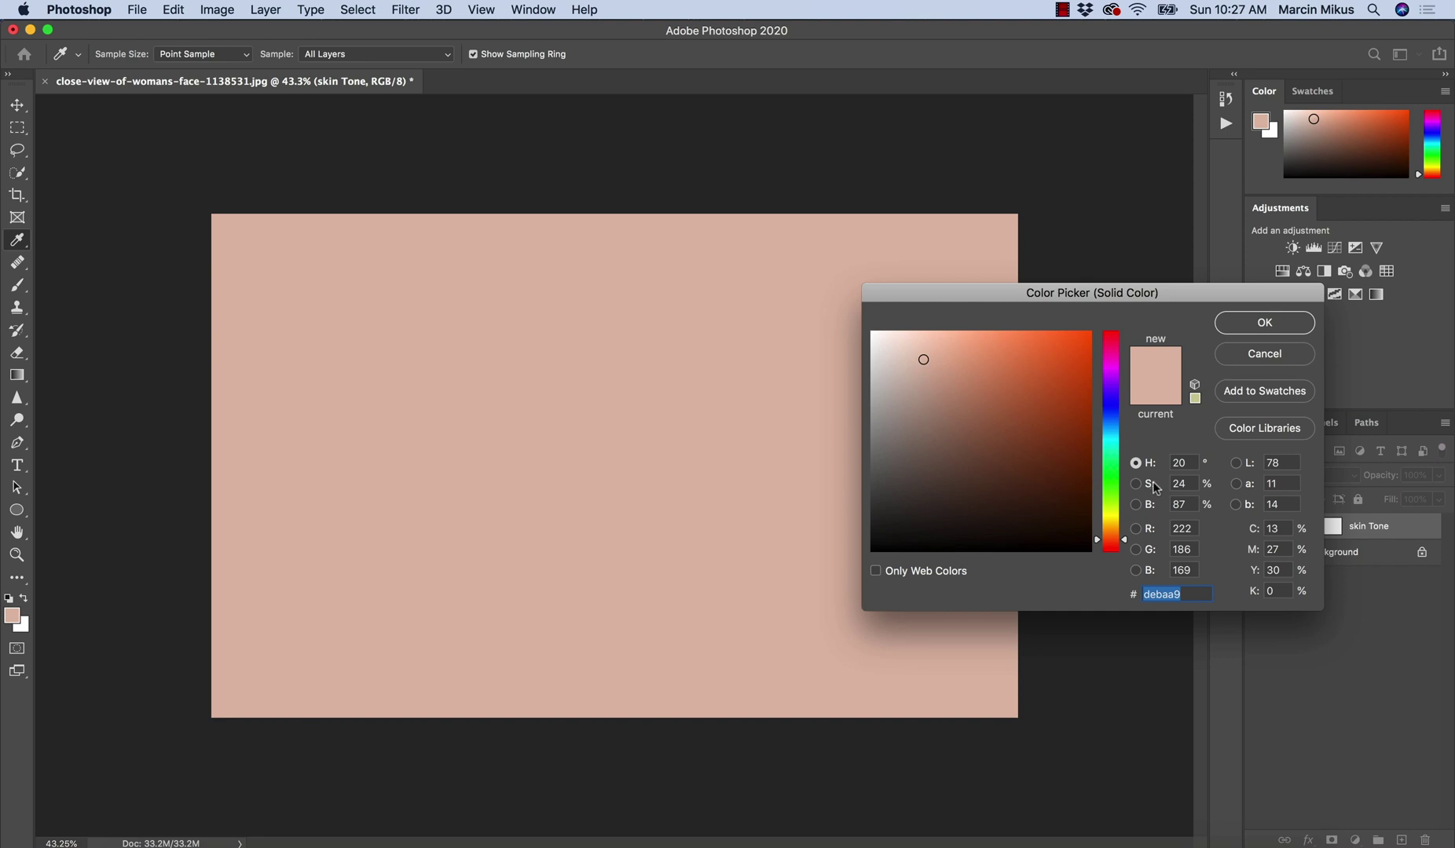
{"action": "left_click", "coordinate": [1244, 326]}
{"action": "key", "text": "b"}
- Set the fill layer's blend mode to Hue and select its layer mask
{"action": "left_click", "coordinate": [1271, 478]}
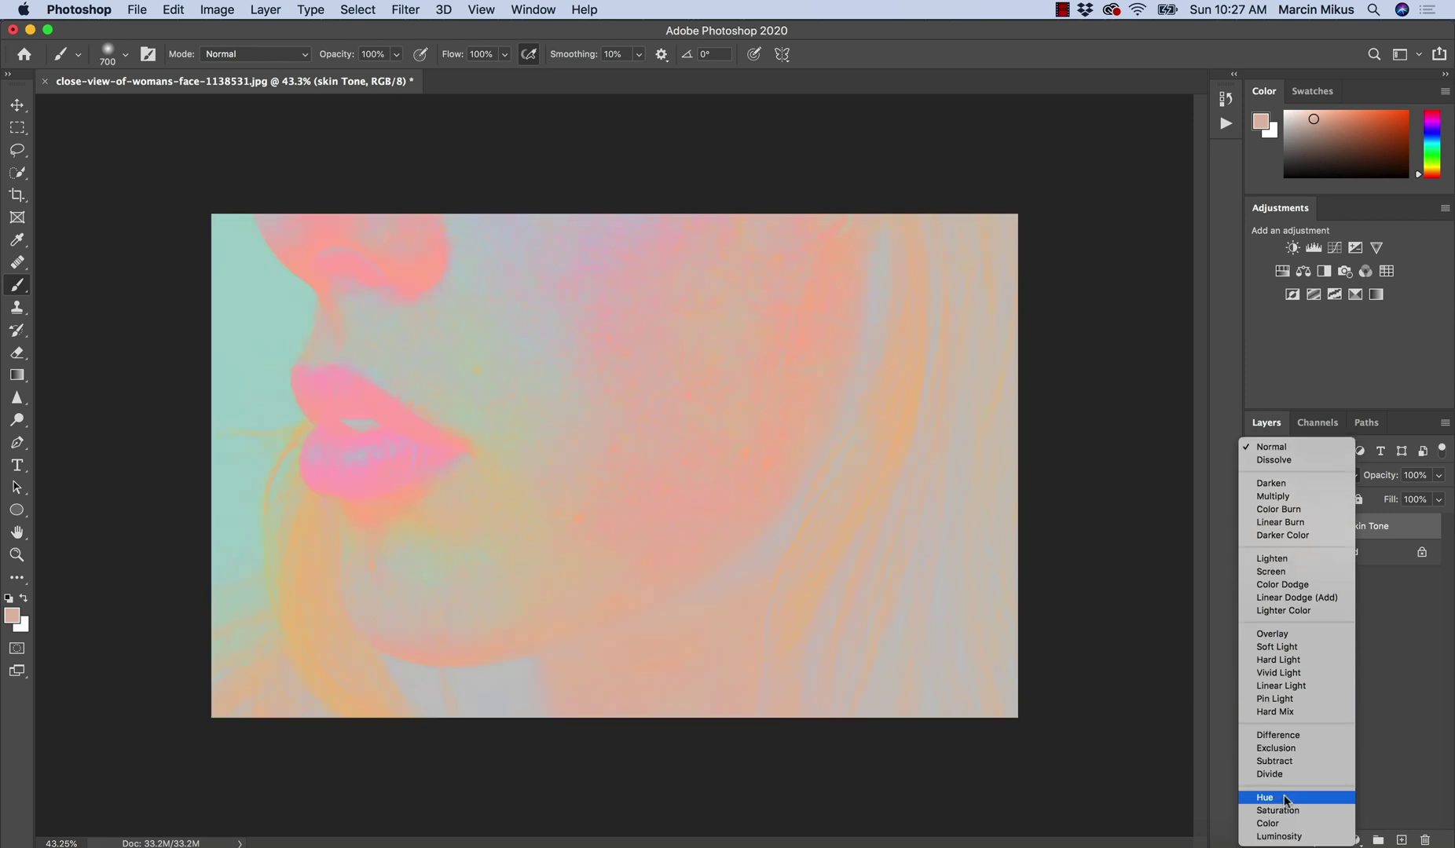
{"action": "left_click", "coordinate": [1280, 798]}
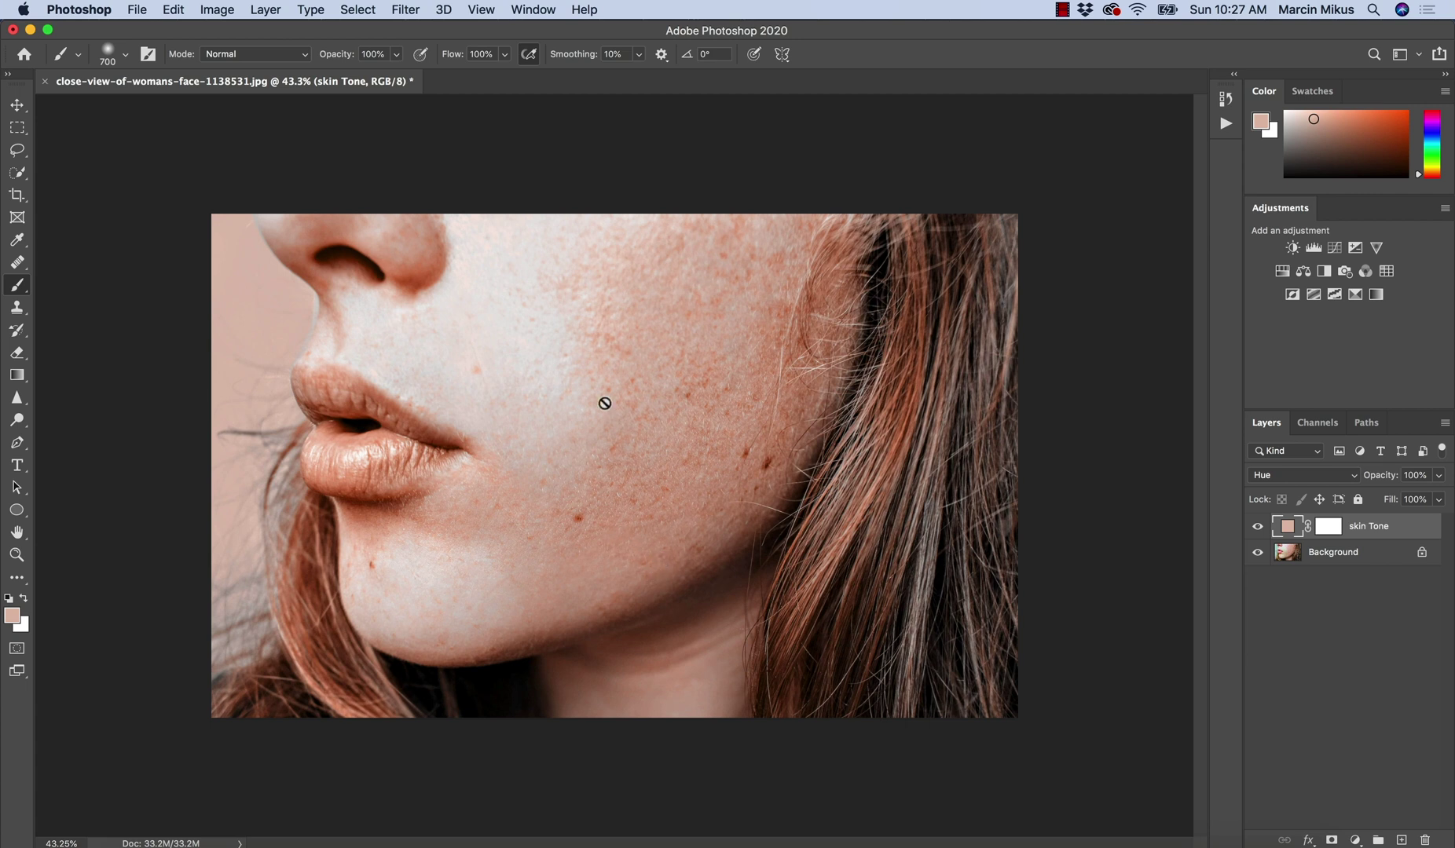
{"action": "left_click", "coordinate": [1328, 531]}
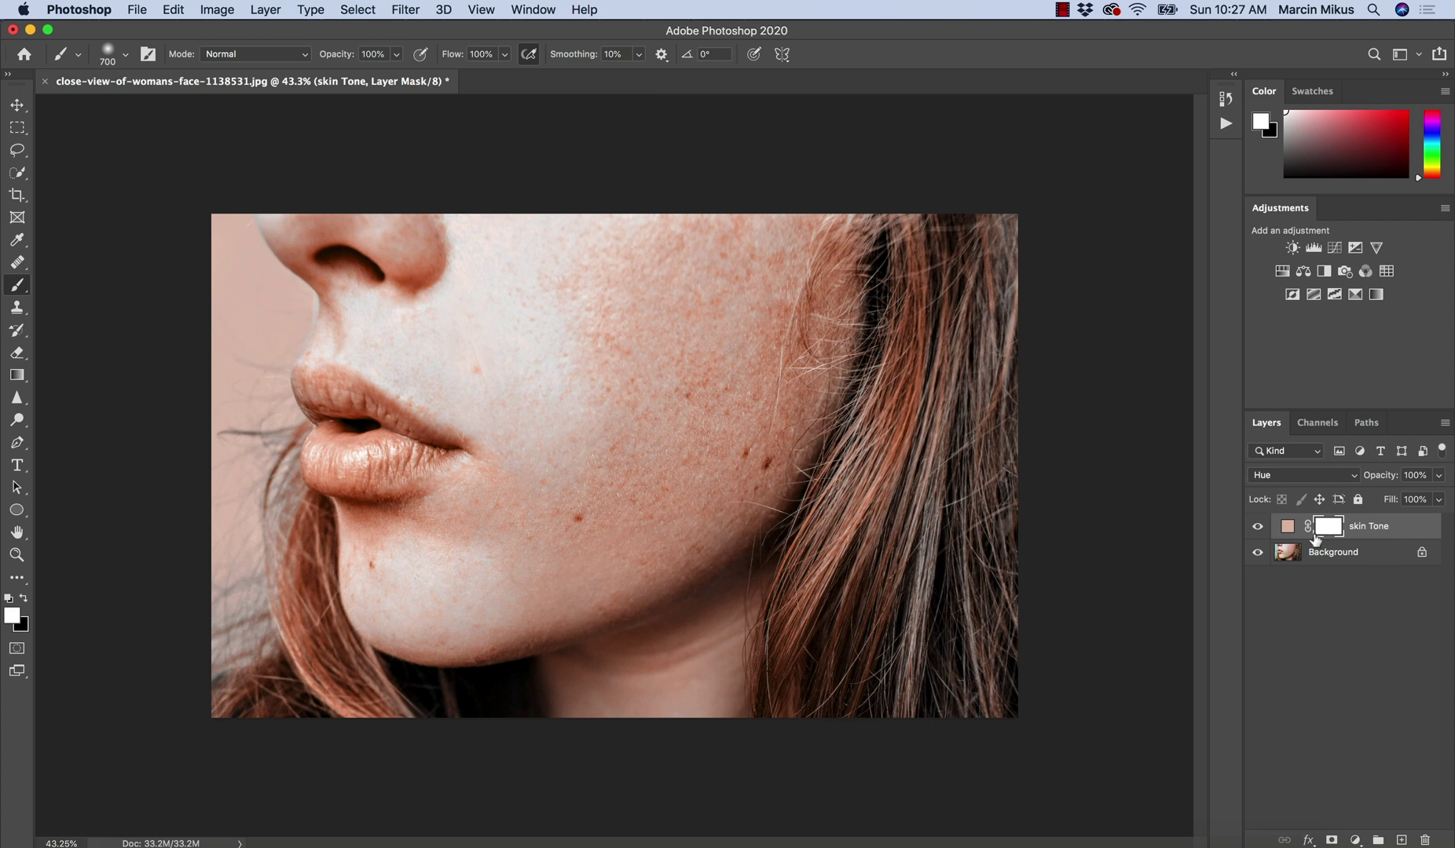
- Invert the mask to black, paint white over the cheek and nose, then shrink the brush to 400
{"action": "key", "text": "super+i"}
{"action": "mouse_move", "coordinate": [764, 403]}
{"action": "left_mouse_down"}
{"action": "mouse_move", "coordinate": [642, 521]}
{"action": "mouse_move", "coordinate": [498, 582]}
{"action": "mouse_move", "coordinate": [432, 583]}
{"action": "mouse_move", "coordinate": [501, 503]}
{"action": "left_mouse_up"}
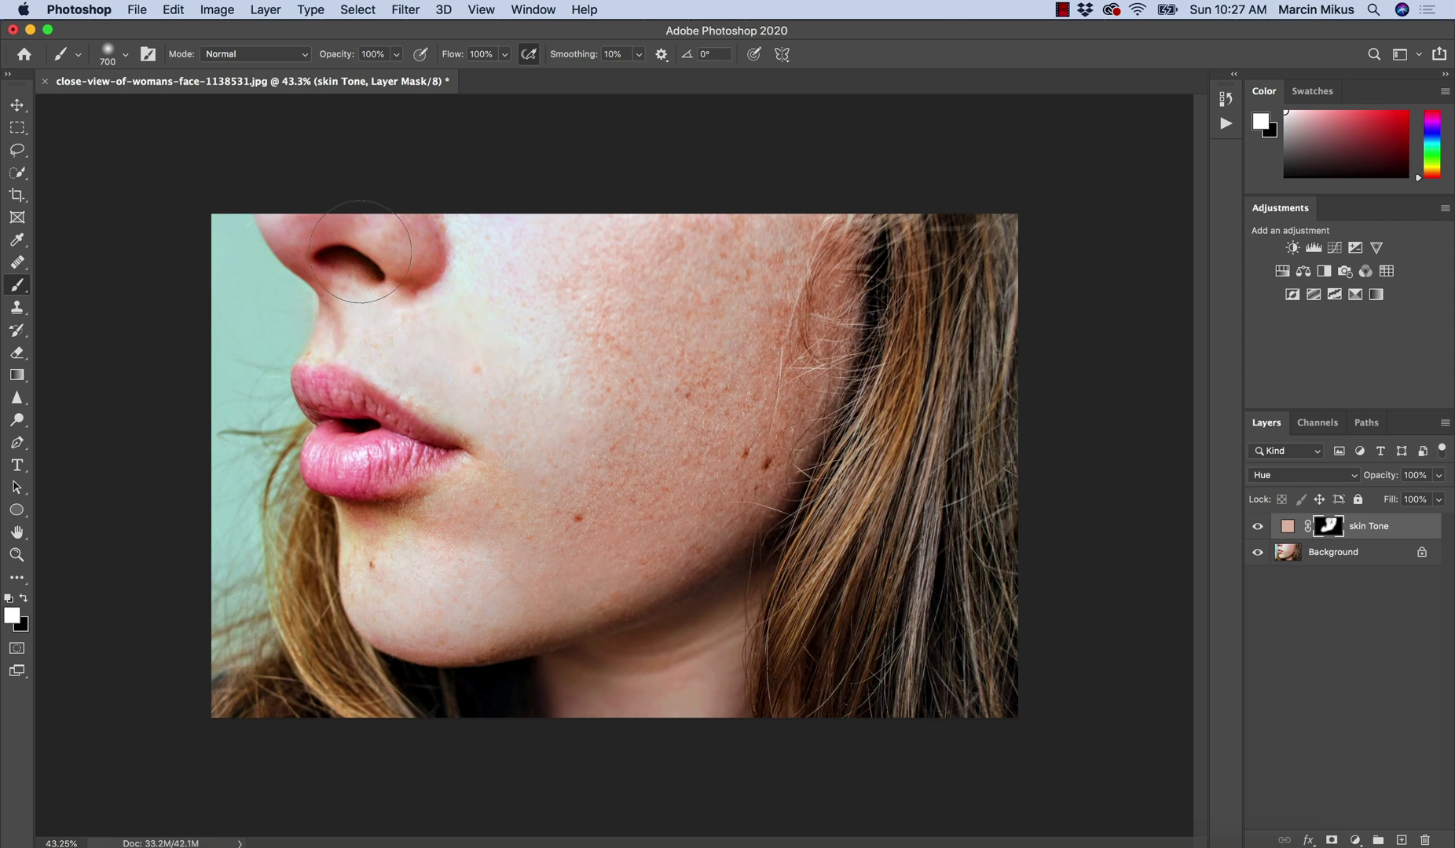
{"action": "mouse_move", "coordinate": [361, 251]}
{"action": "left_mouse_down"}
{"action": "mouse_move", "coordinate": [393, 232]}
{"action": "mouse_move", "coordinate": [314, 214]}
{"action": "left_mouse_up"}
{"action": "key", "text": "bracketleft"}
{"action": "key", "text": "bracketleft"}
{"action": "key", "text": "bracketleft"}
{"action": "key", "text": "bracketleft"}
- Adjust the skin Tone fill colour's hue to about 23° (debda9) and accept it
{"action": "double_click", "coordinate": [1287, 526]}
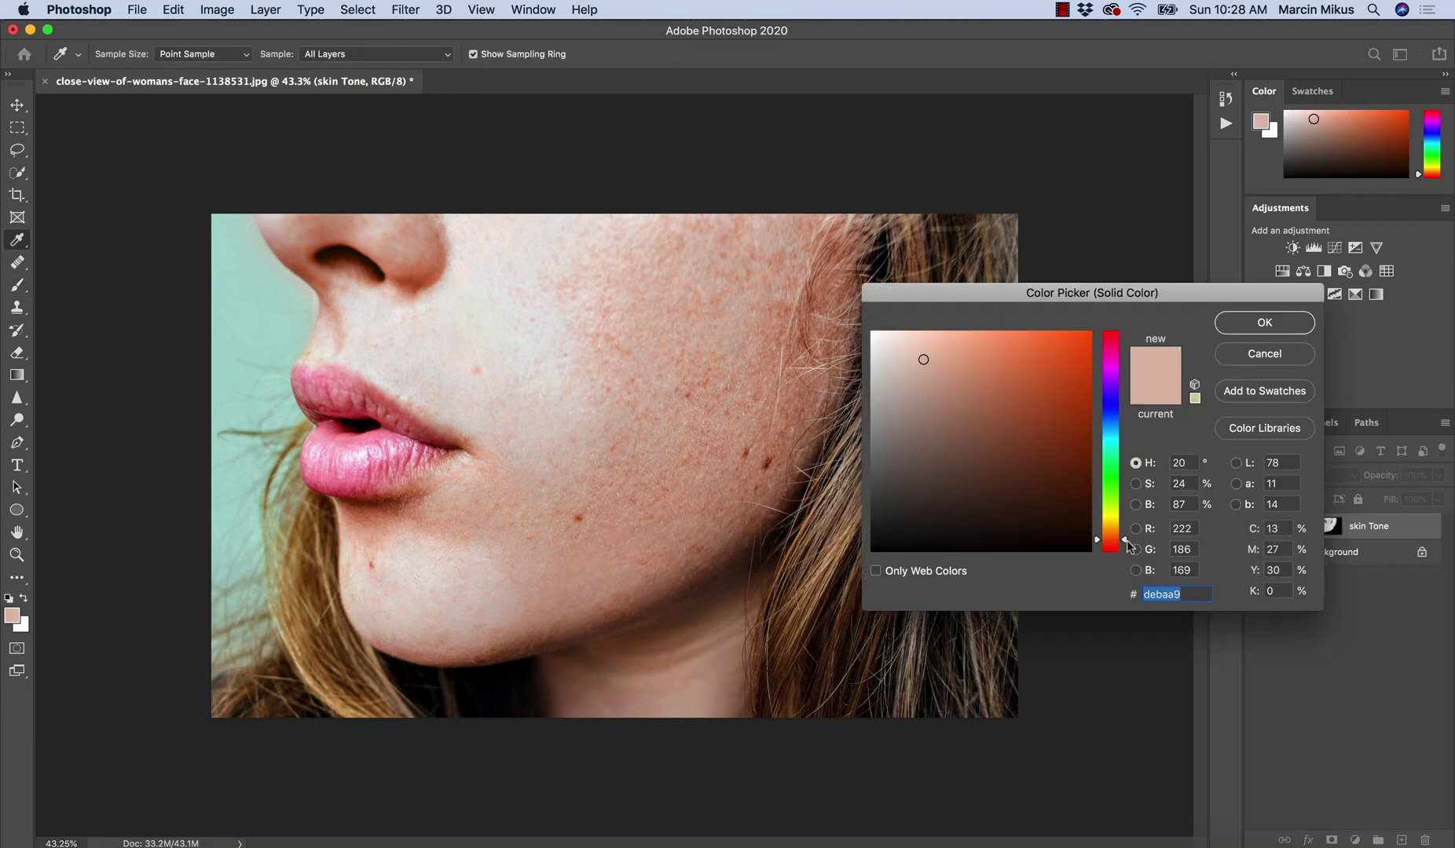
{"action": "mouse_move", "coordinate": [1128, 540]}
{"action": "left_mouse_down"}
{"action": "mouse_move", "coordinate": [1125, 509]}
{"action": "mouse_move", "coordinate": [1125, 536]}
{"action": "left_mouse_up"}
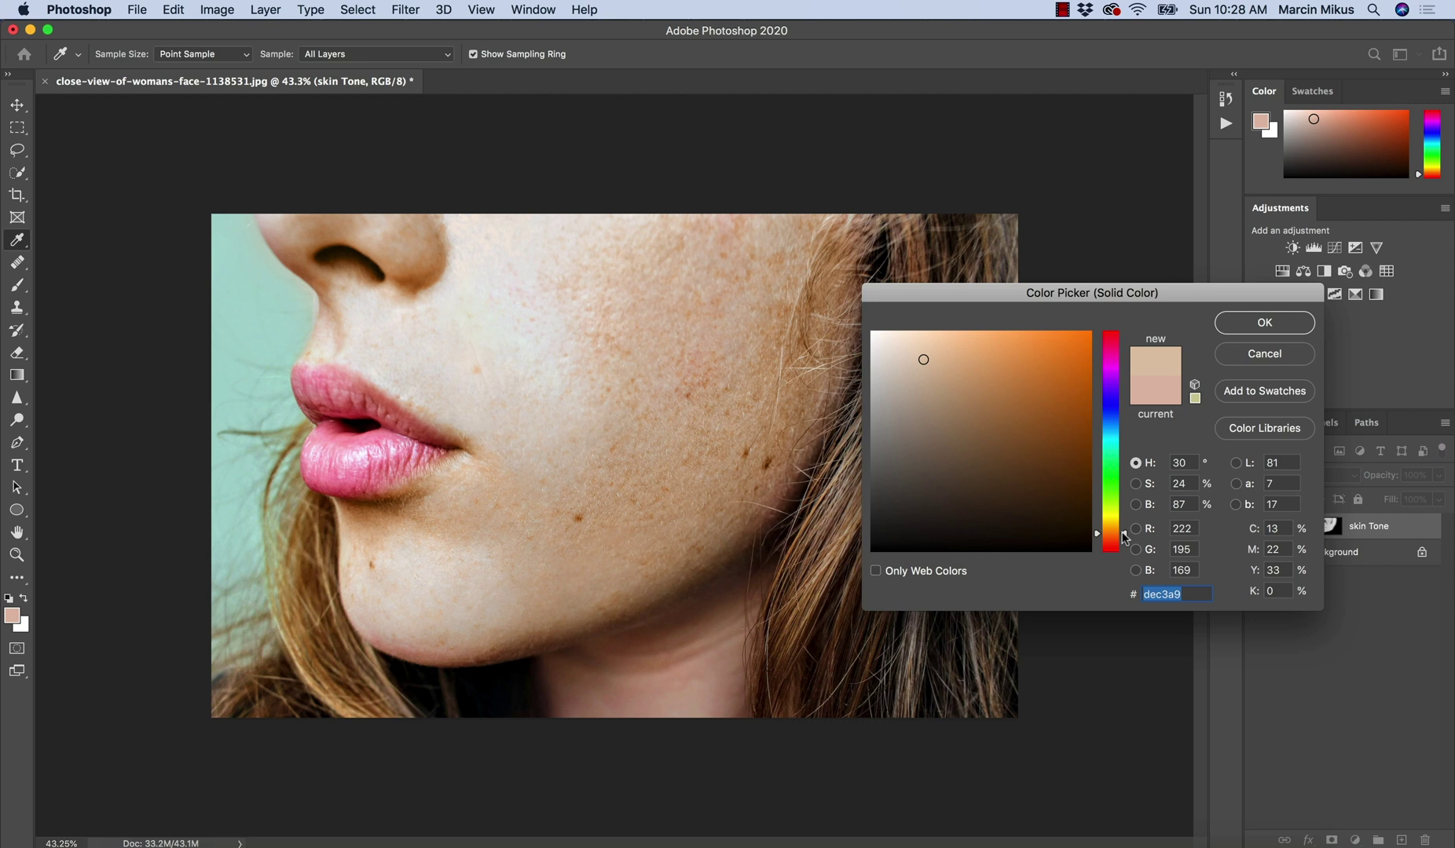
{"action": "left_click_drag", "start_coordinate": [1125, 534], "coordinate": [1126, 541]}
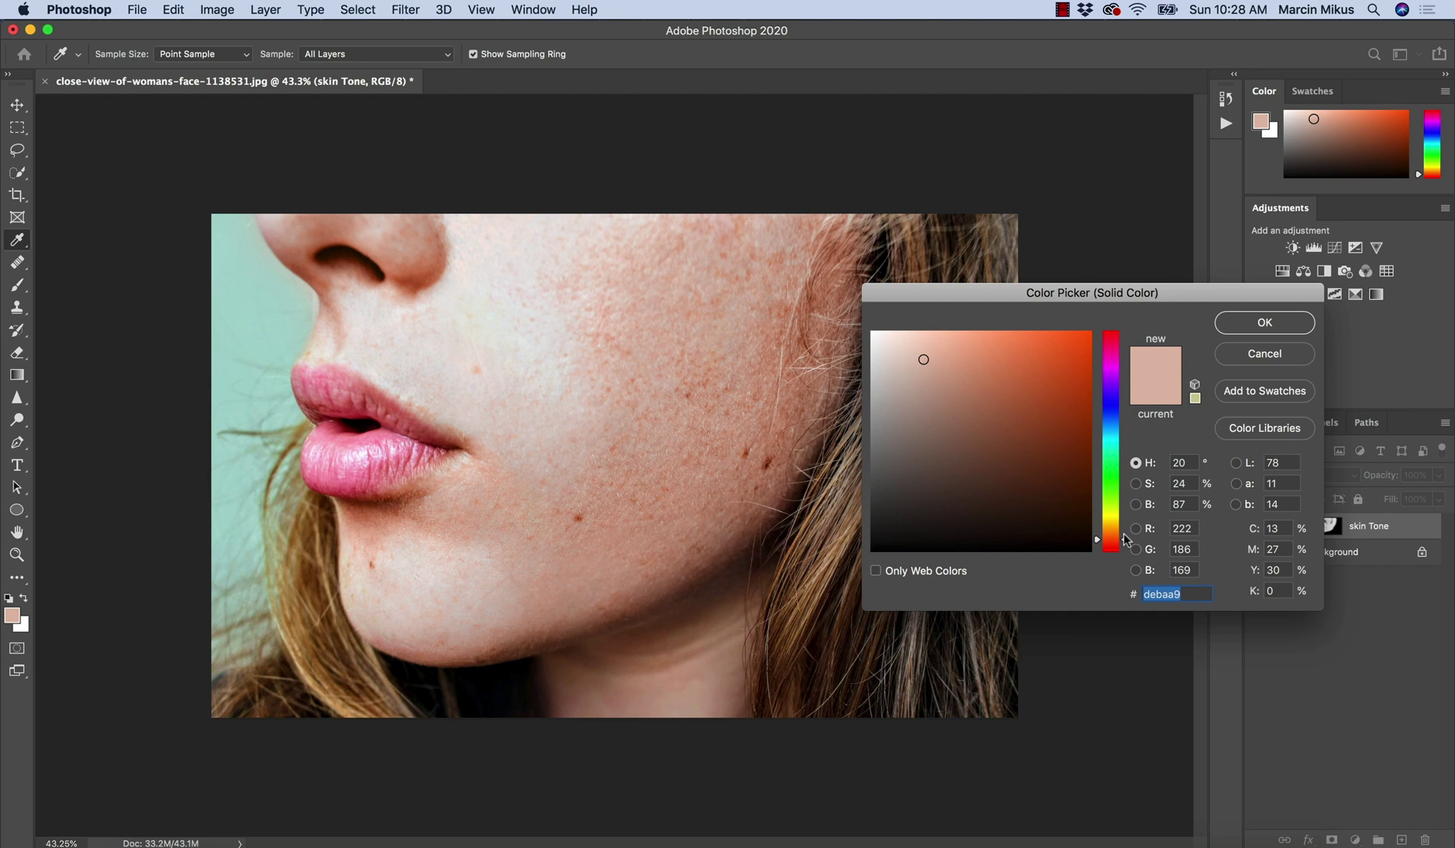
{"action": "left_click_drag", "start_coordinate": [1126, 543], "coordinate": [1124, 540]}
{"action": "left_click", "coordinate": [1255, 322]}
- Lower the skin Tone layer opacity to 79%
{"action": "key", "text": "b"}
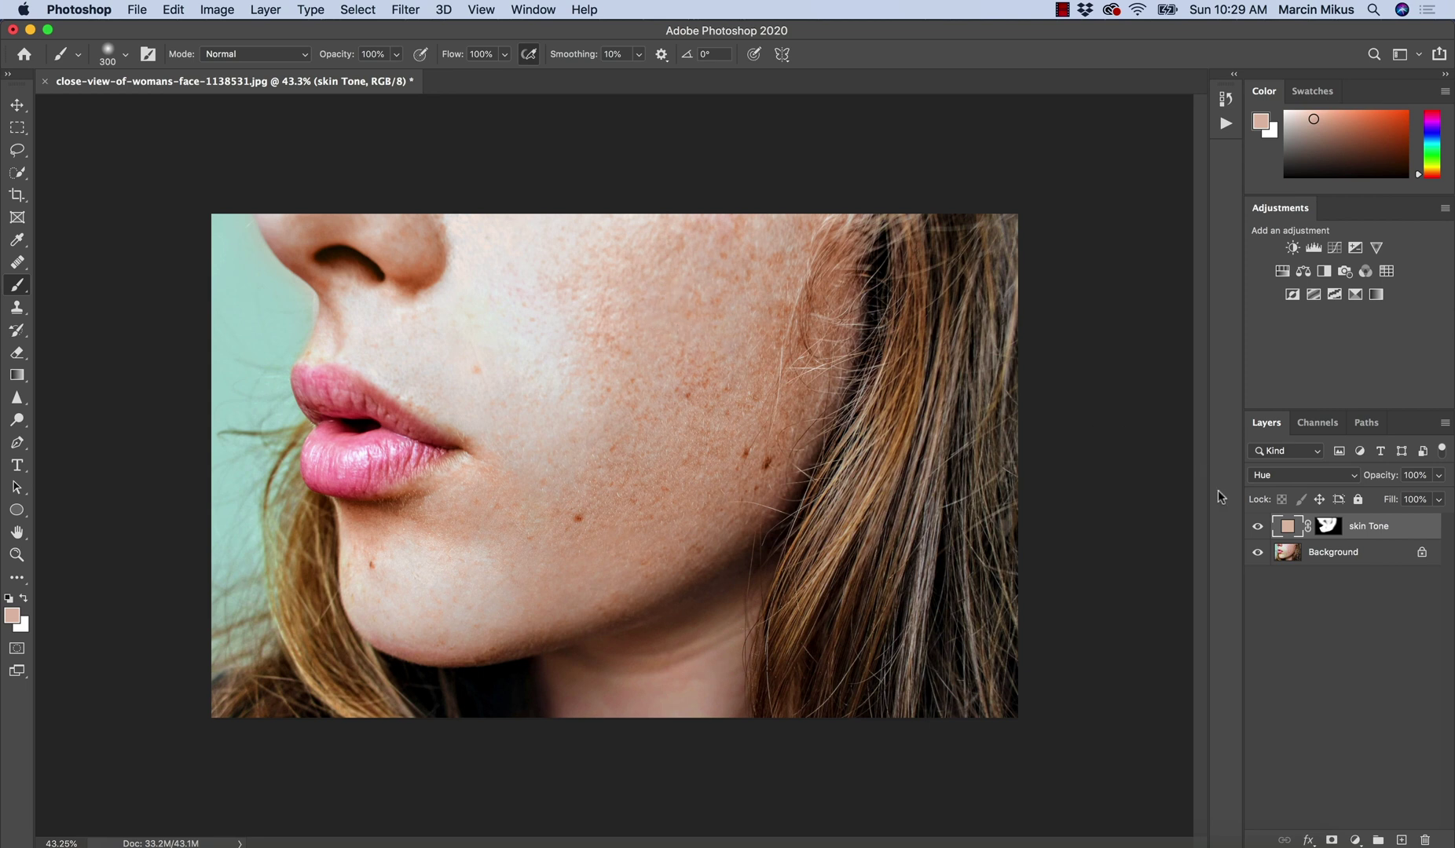
{"action": "left_click_drag", "start_coordinate": [1373, 475], "coordinate": [1365, 480]}
- Paint black with a 700-pixel brush on the skin Tone mask around the nose and upper lip
{"action": "left_click", "coordinate": [1258, 527]}
{"action": "left_click", "coordinate": [1258, 527]}
{"action": "left_click", "coordinate": [1323, 528]}
{"action": "key", "text": "d"}
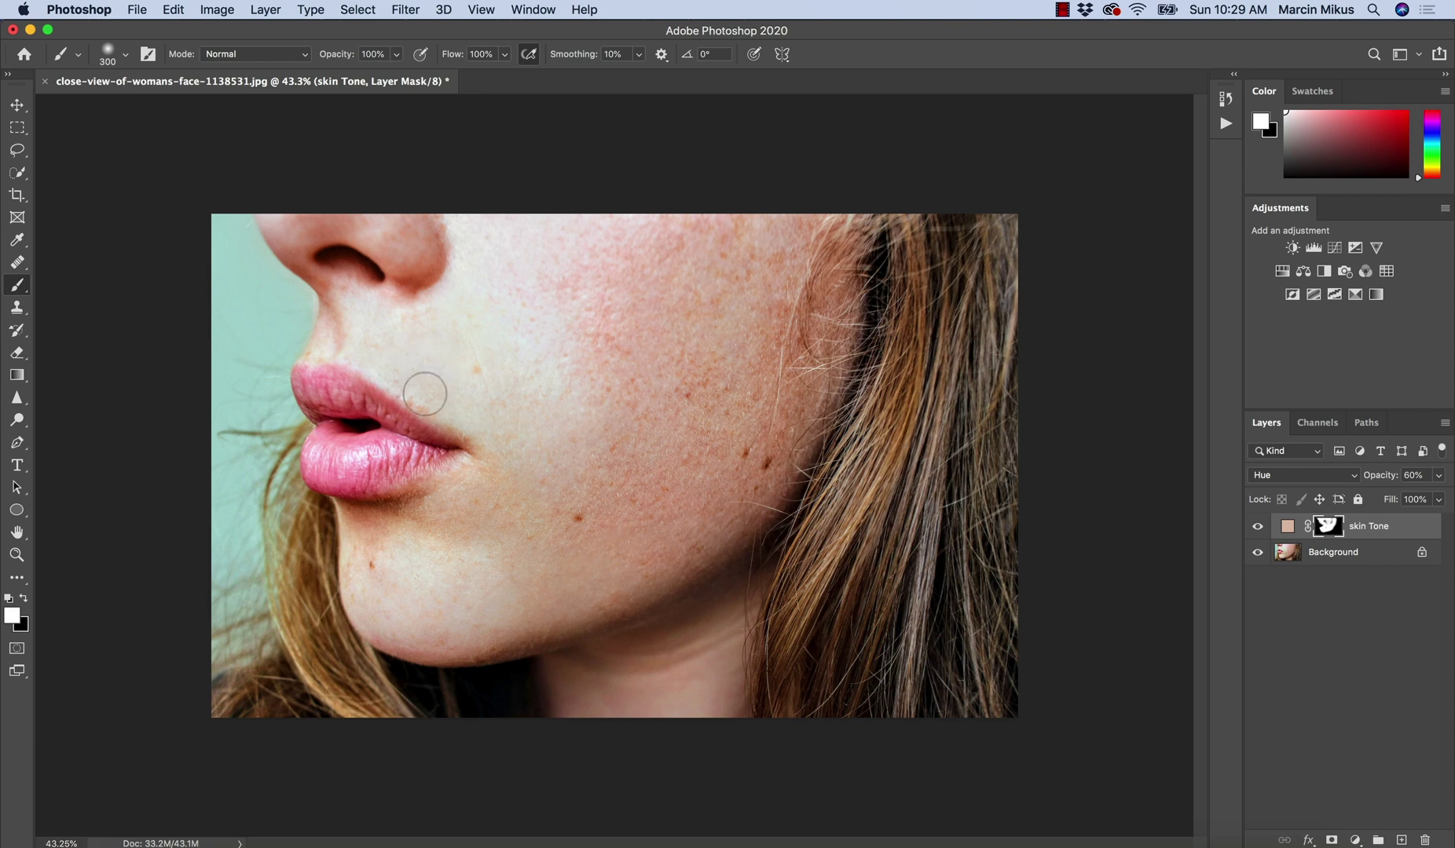
{"action": "key", "text": "bracketright"}
{"action": "key", "text": "bracketright"}
{"action": "key", "text": "bracketright"}
{"action": "key", "text": "bracketright"}
{"action": "key", "text": "x"}
{"action": "mouse_move", "coordinate": [382, 304]}
{"action": "left_mouse_down"}
{"action": "mouse_move", "coordinate": [292, 273]}
{"action": "mouse_move", "coordinate": [285, 234]}
{"action": "mouse_move", "coordinate": [399, 246]}
{"action": "left_mouse_up"}
{"action": "left_click", "coordinate": [1257, 526]}
{"action": "left_click", "coordinate": [1257, 526]}
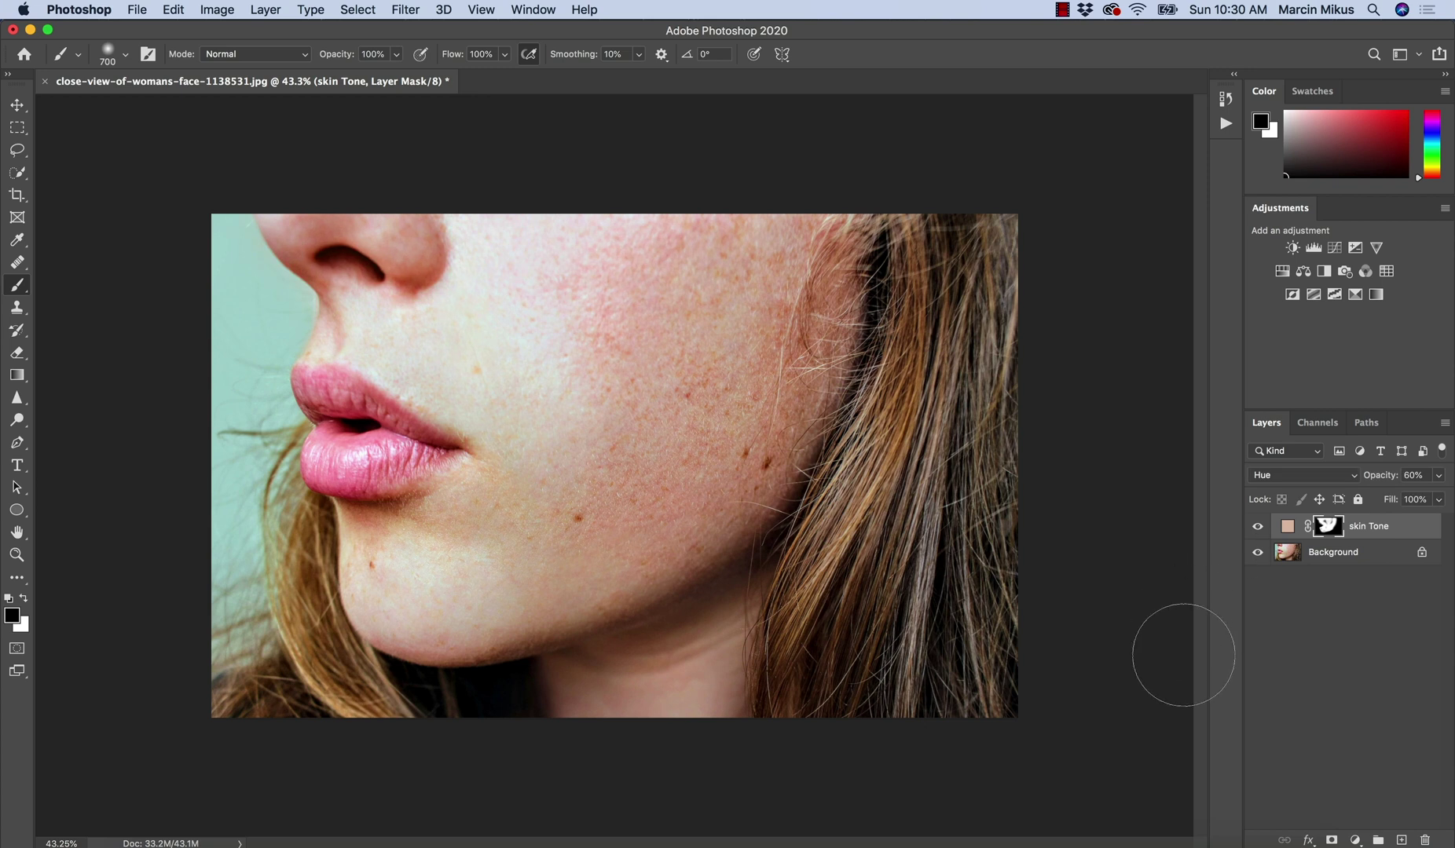